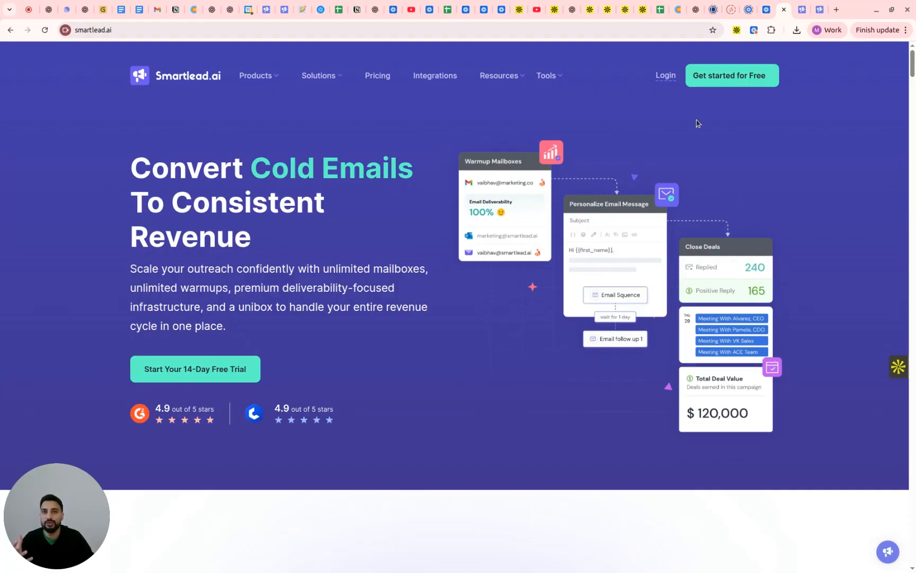
Switch to the Smartlead app, leave the Test campaign draft and start a new email campaign from the campaigns list
{"action": "left_click", "coordinate": [797, 13]}
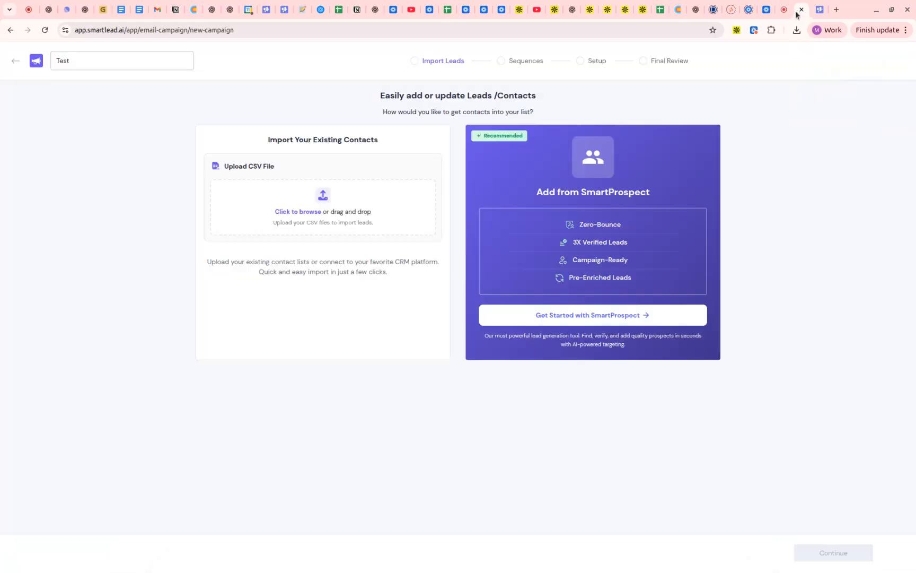
{"action": "left_click", "coordinate": [16, 60]}
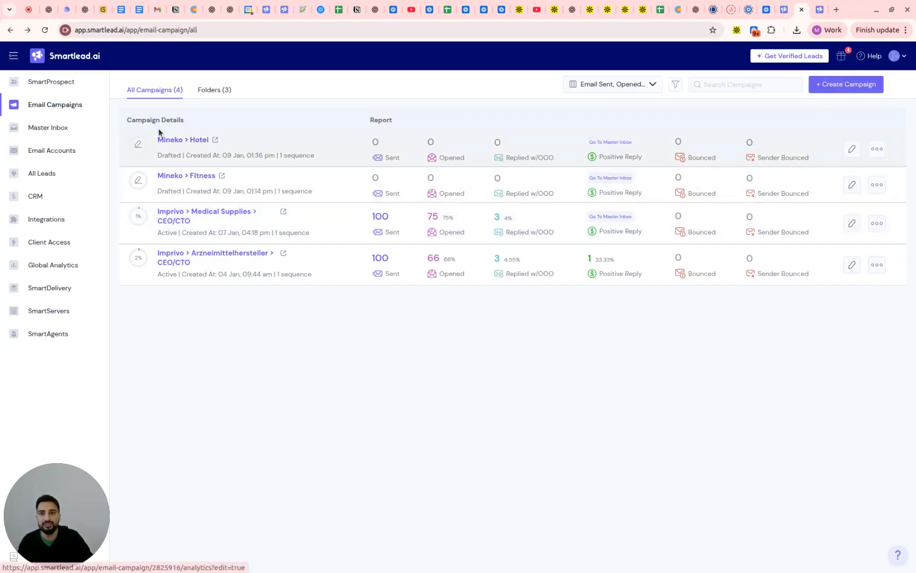
{"action": "left_click", "coordinate": [823, 86]}
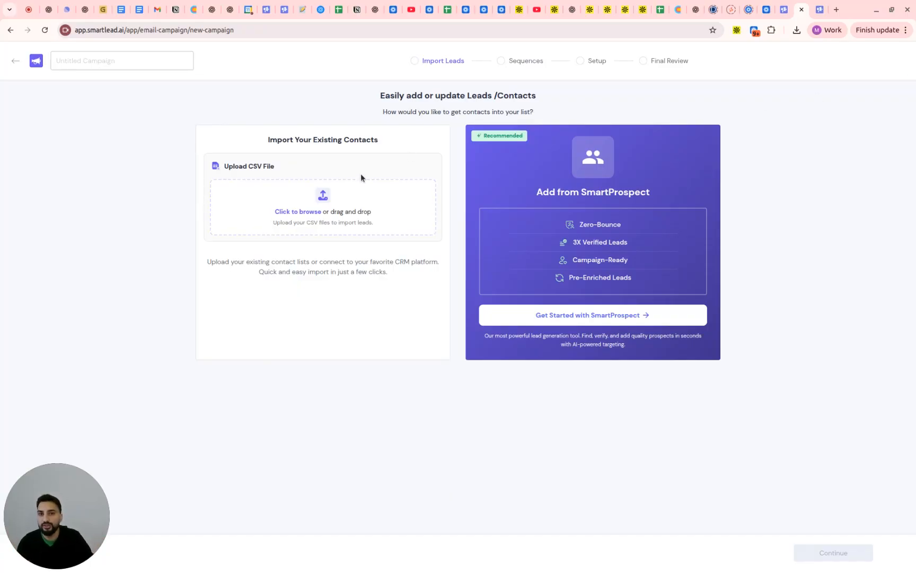
Switch to the ICP - Mineko spreadsheet and delete the department, hierachy, companyName and cleanLemlist columns
{"action": "left_click", "coordinate": [666, 11]}
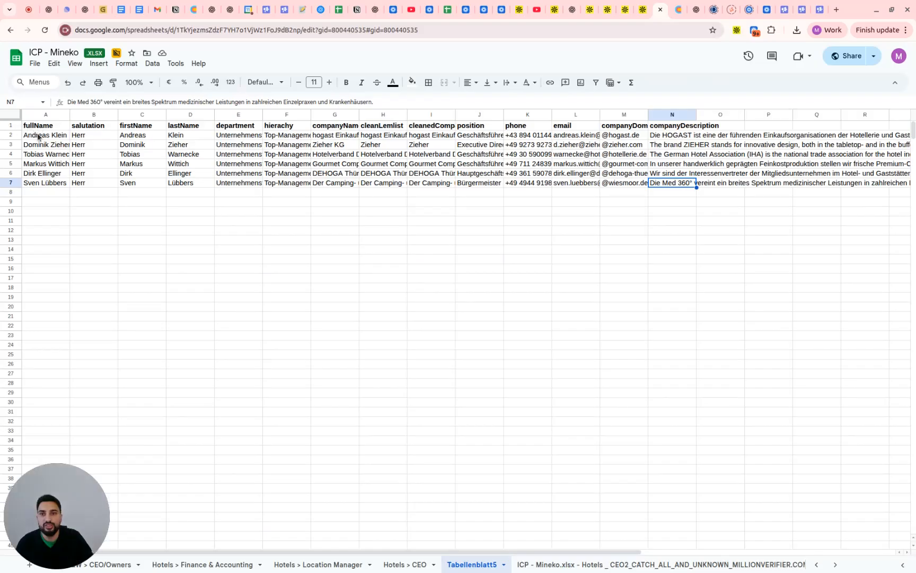
{"action": "left_click_drag", "start_coordinate": [38, 137], "coordinate": [695, 183]}
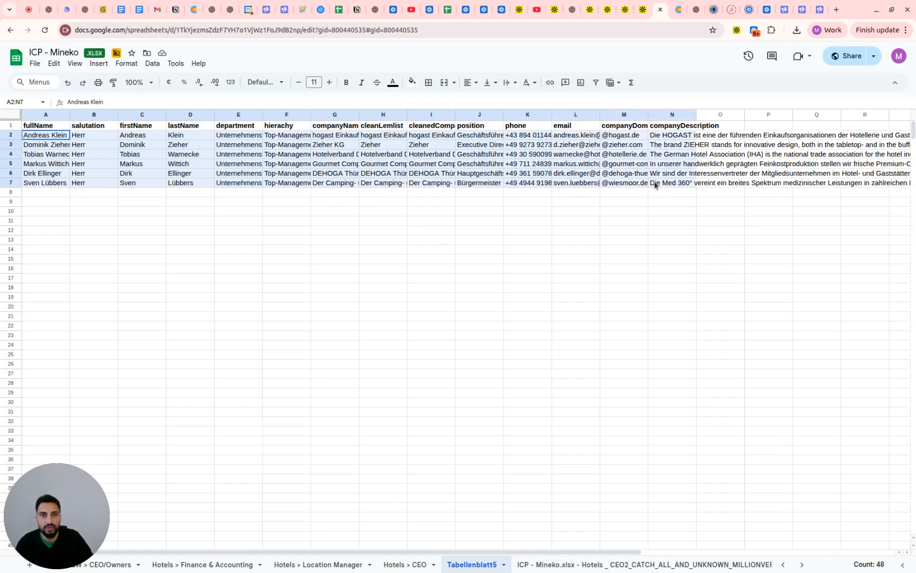
{"action": "left_click", "coordinate": [498, 169]}
{"action": "left_click_drag", "start_coordinate": [334, 116], "coordinate": [241, 117]}
{"action": "right_click", "coordinate": [241, 117]}
{"action": "left_click", "coordinate": [287, 227]}
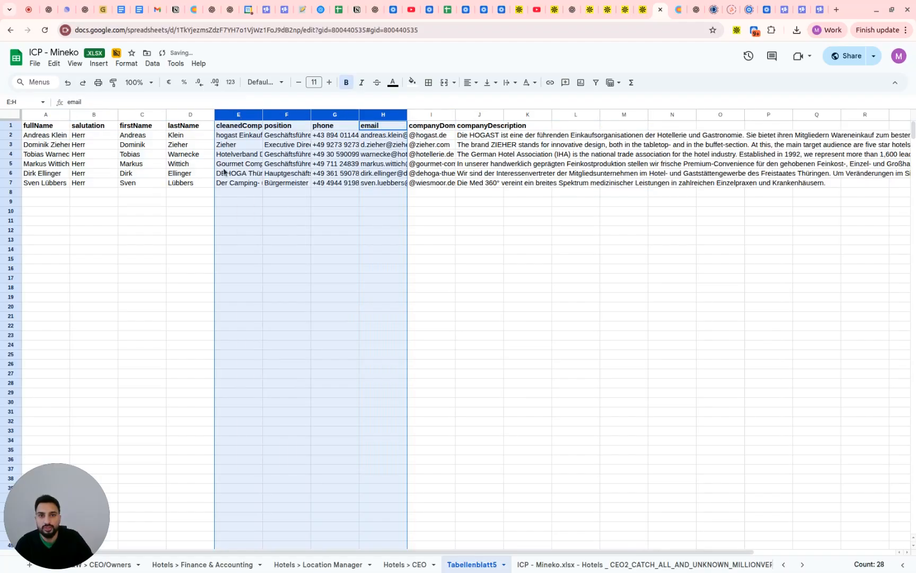
{"action": "left_click", "coordinate": [241, 156]}
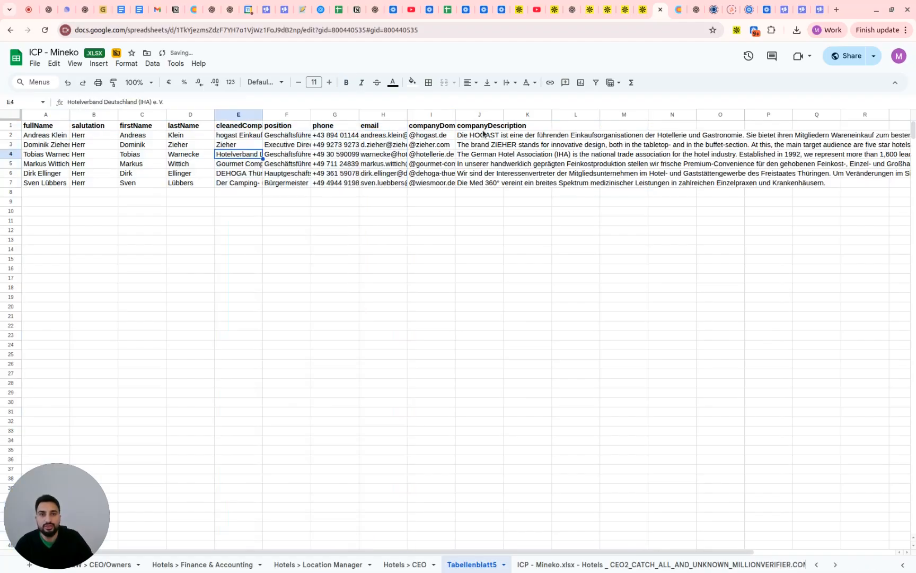
Delete the companyDescription column from the contact list
{"action": "right_click", "coordinate": [472, 116]}
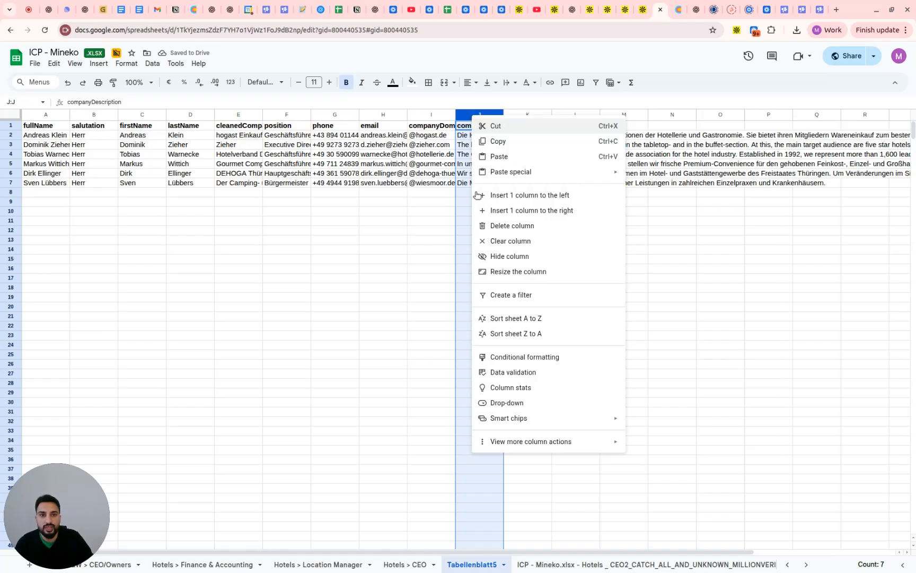
{"action": "left_click", "coordinate": [497, 226]}
{"action": "left_click", "coordinate": [342, 158]}
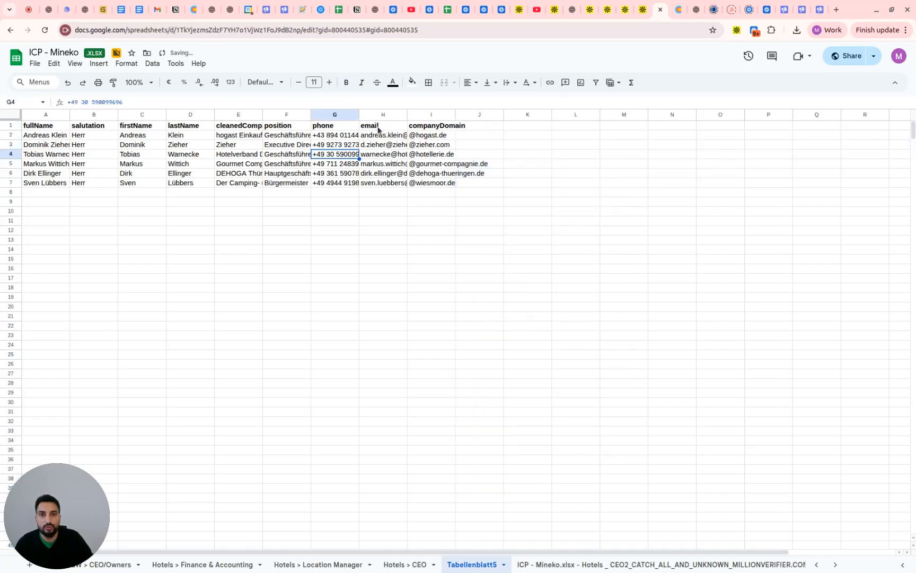
{"action": "left_click_drag", "start_coordinate": [383, 135], "coordinate": [391, 182]}
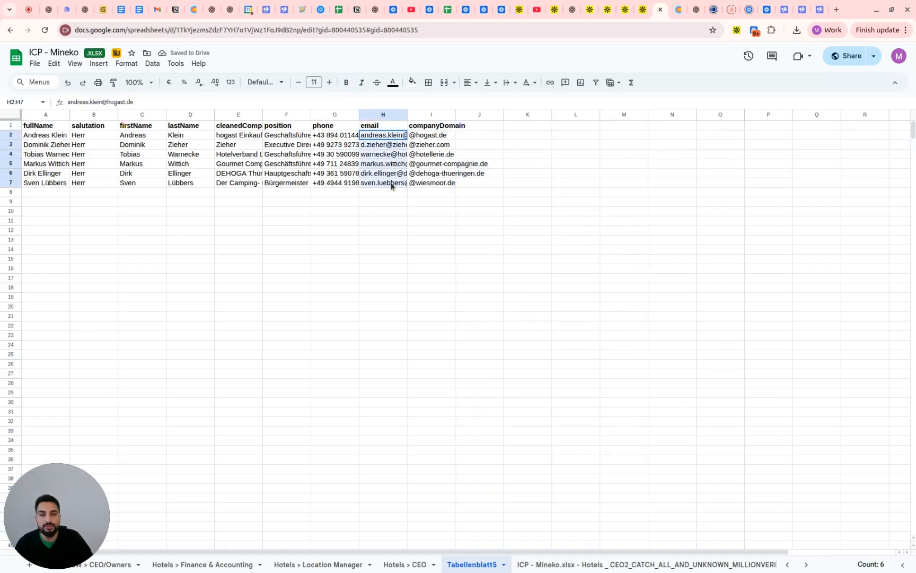
{"action": "left_click", "coordinate": [186, 175]}
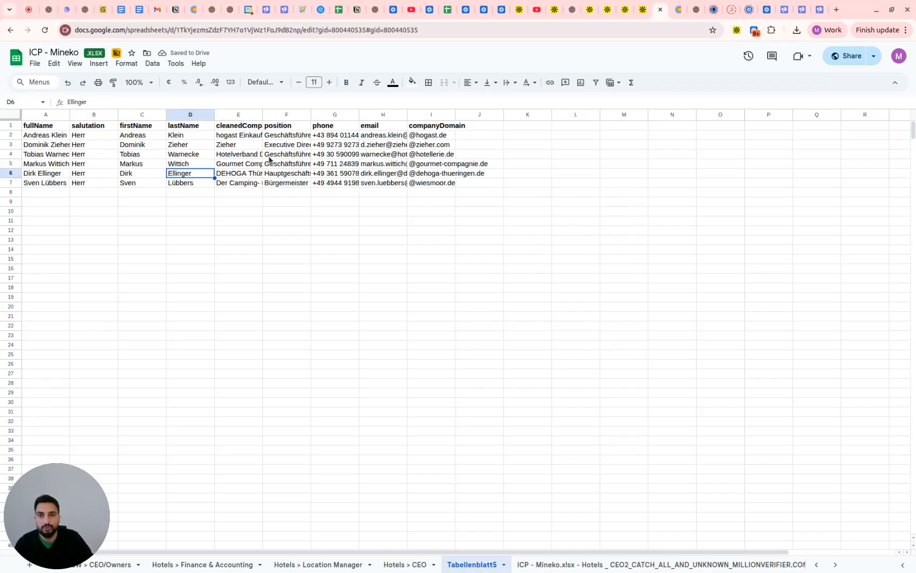
Add a "Message" header in J1, beside companyDomain, and enter msg1 for the first contact in J2
{"action": "left_click", "coordinate": [475, 127]}
{"action": "type", "text": "Mes"}
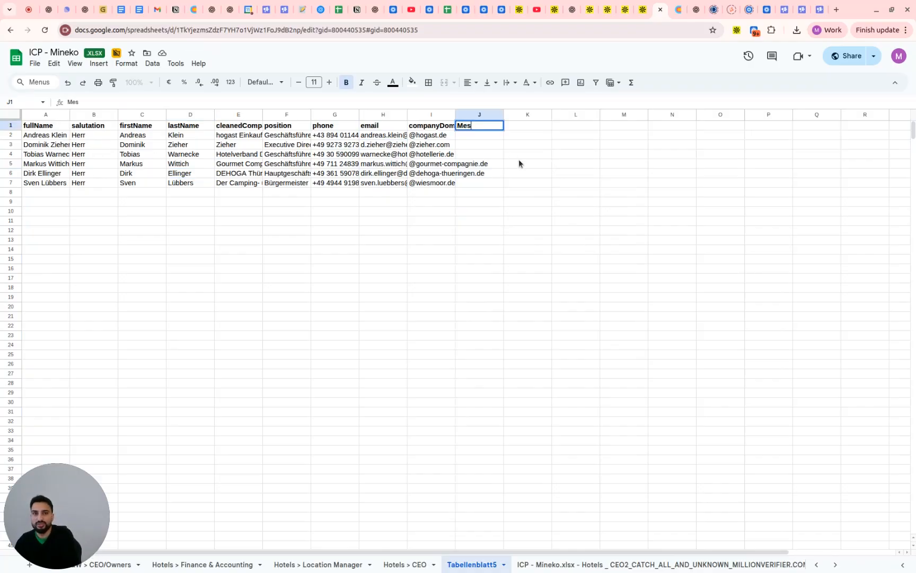
{"action": "type", "text": "sage"}
{"action": "key", "text": "Return"}
{"action": "type", "text": "msg1"}
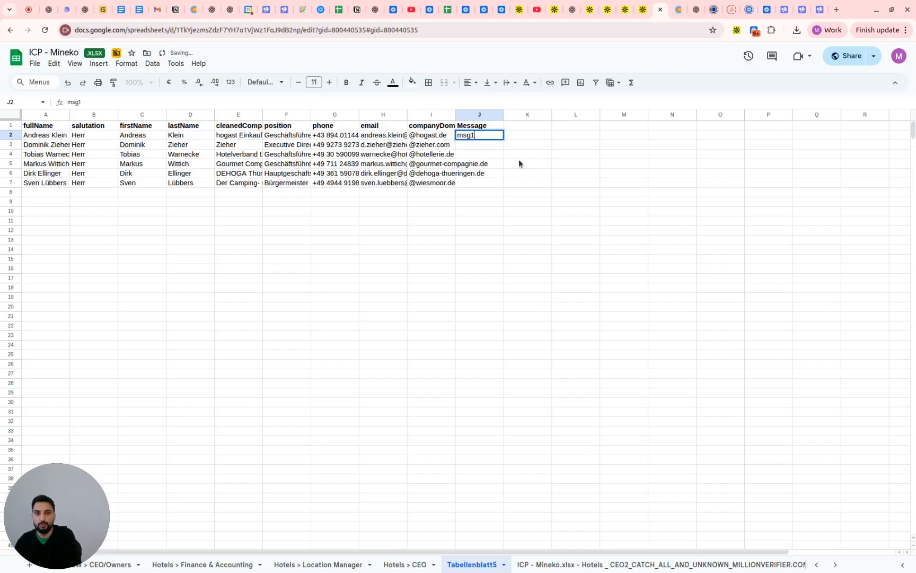
{"action": "key", "text": "Return"}
Add a "Message 2" header in K1 and enter msg2 for the first contact in K2
{"action": "key", "text": "Right"}
{"action": "key", "text": "Up"}
{"action": "key", "text": "Up"}
{"action": "type", "text": "Message 2"}
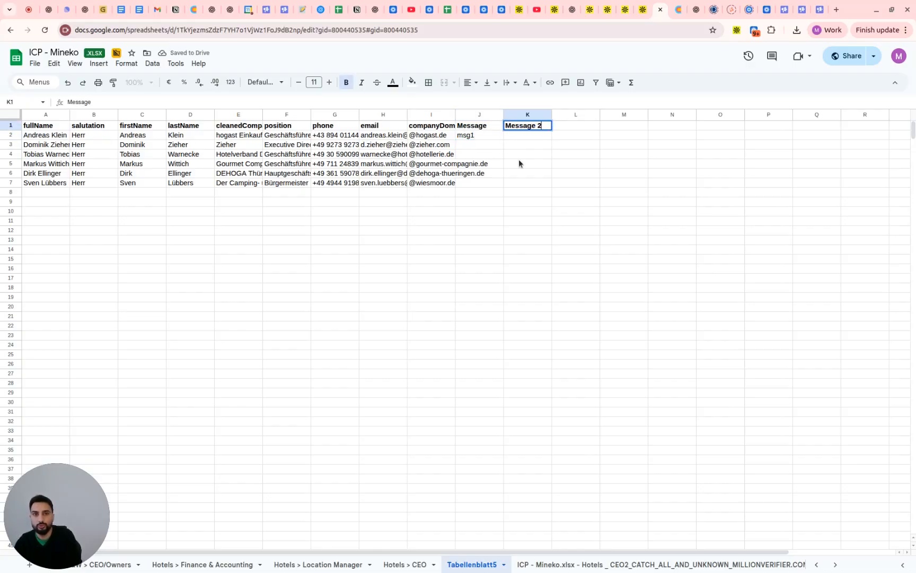
{"action": "key", "text": "Return"}
{"action": "type", "text": "msg2"}
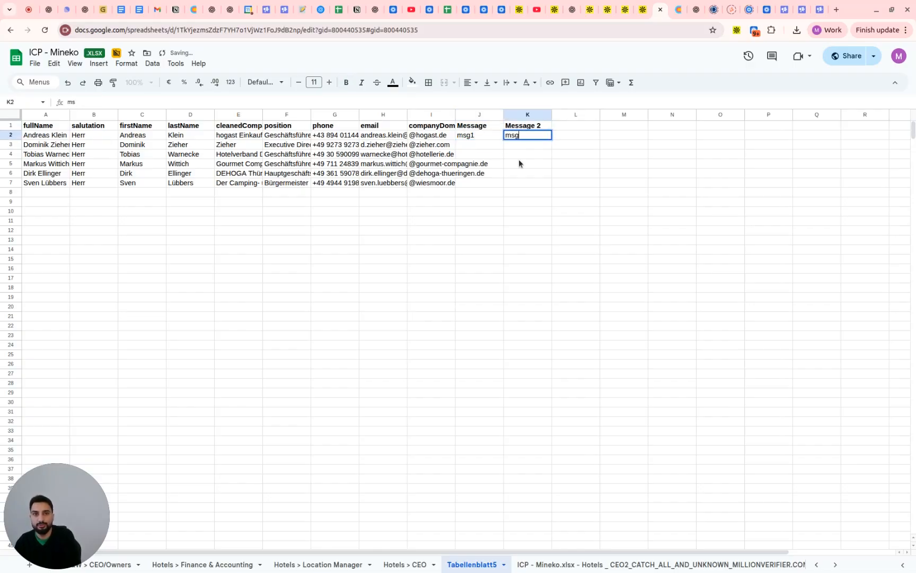
{"action": "key", "text": "Return"}
{"action": "key", "text": "Up"}
{"action": "key", "text": "shift+Left"}
{"action": "key", "text": "shift+Down"}
{"action": "key", "text": "shift+Down"}
{"action": "key", "text": "shift+Down"}
{"action": "key", "text": "shift+Down"}
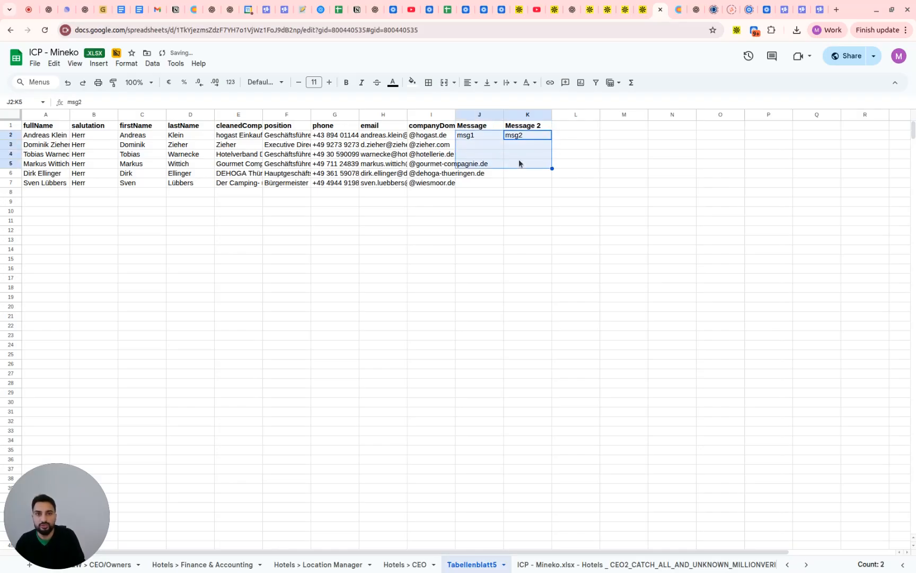
{"action": "key", "text": "ctrl+shift+Down"}
{"action": "key", "text": "ctrl+Up"}
{"action": "key", "text": "Down"}
{"action": "key", "text": "Left"}
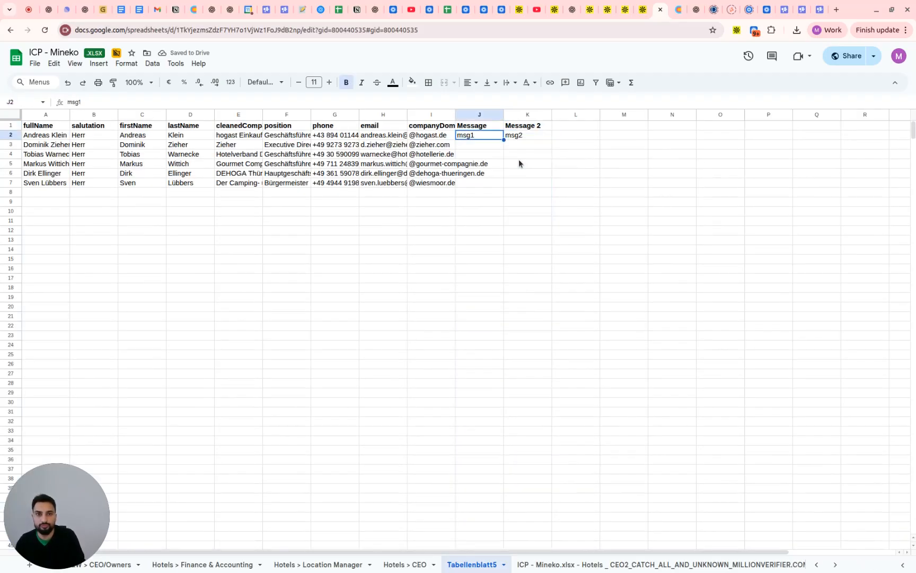
Fill msg1 and msg2 down from row 2 to all remaining contact rows through row 7
{"action": "key", "text": "shift+Right"}
{"action": "key", "text": "shift+Down"}
{"action": "key", "text": "shift+Down"}
{"action": "key", "text": "shift+Down"}
{"action": "key", "text": "shift+Down"}
{"action": "key", "text": "shift+Down"}
{"action": "key", "text": "ctrl+d"}
{"action": "key", "text": "Down"}
{"action": "key", "text": "Left"}
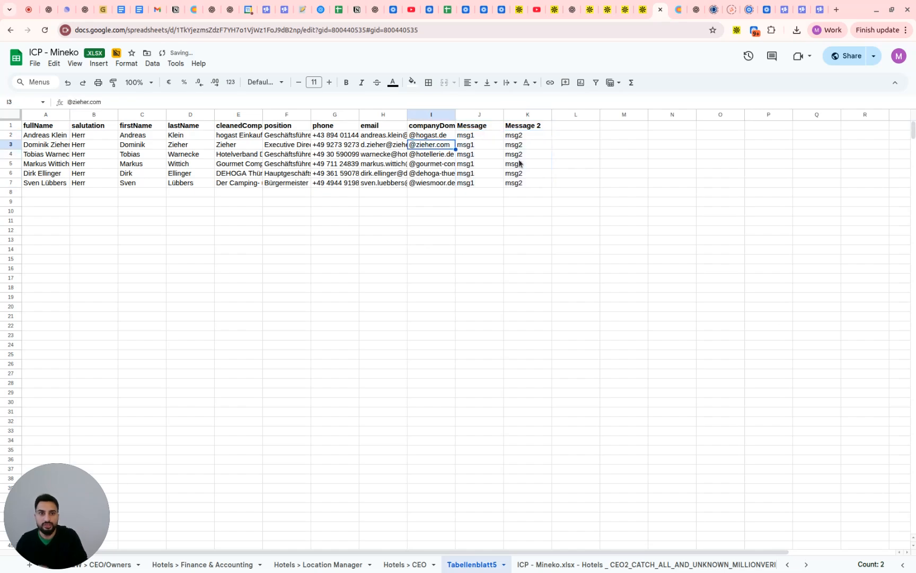
Check the Message and Message 2 values in the contact rows alongside each contact's email and details
{"action": "key", "text": "Up"}
{"action": "key", "text": "Right"}
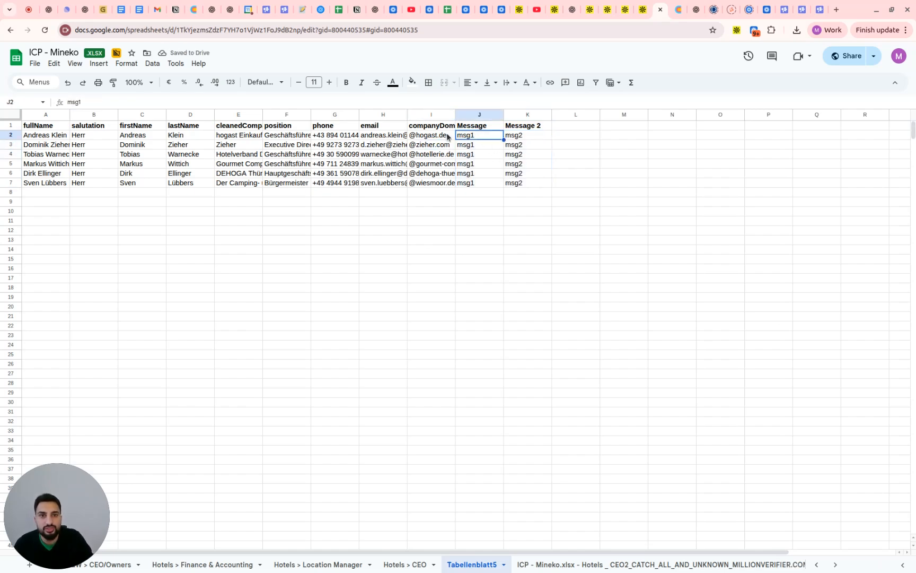
{"action": "key", "text": "Left"}
{"action": "key", "text": "Right"}
{"action": "left_click", "coordinate": [511, 139]}
{"action": "left_click", "coordinate": [400, 146]}
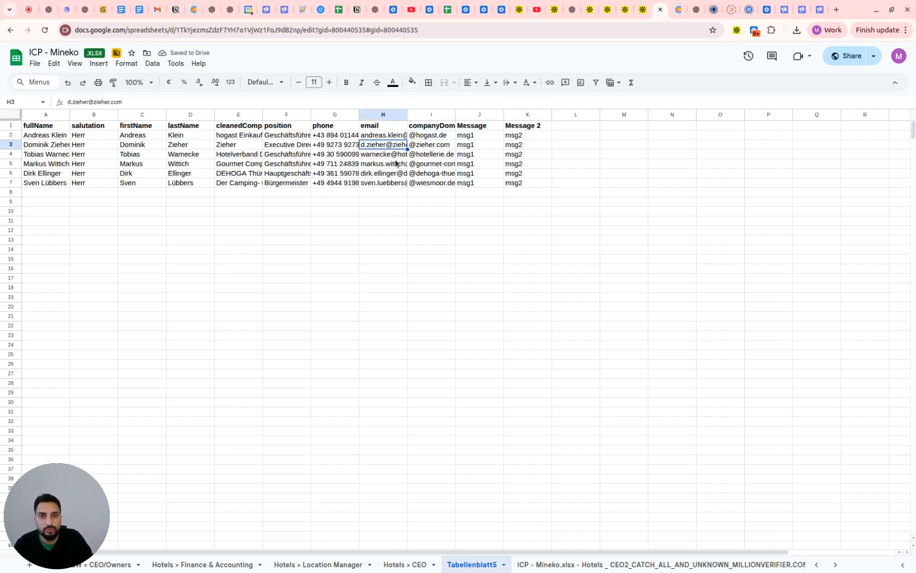
{"action": "left_click", "coordinate": [482, 141]}
{"action": "left_click", "coordinate": [509, 144]}
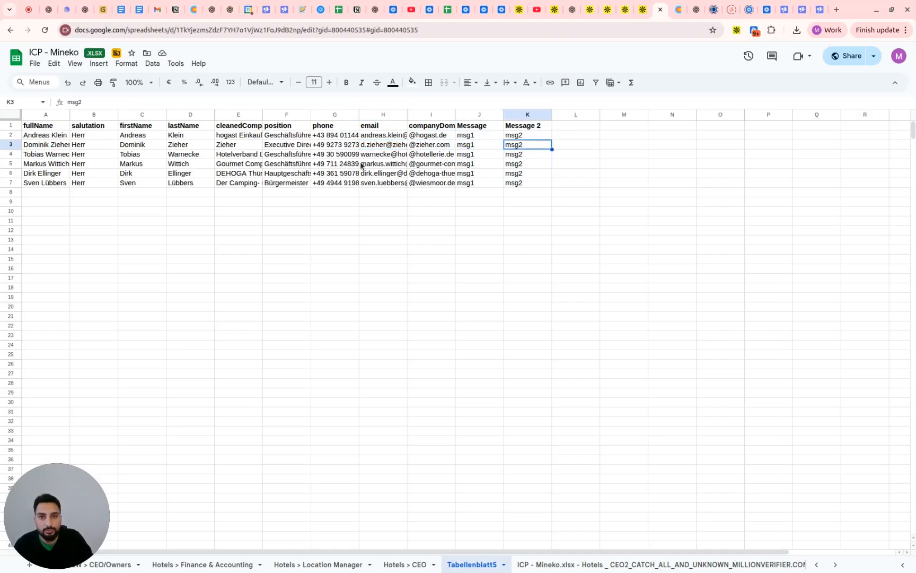
{"action": "left_click", "coordinate": [353, 157]}
{"action": "left_click", "coordinate": [499, 157]}
{"action": "left_click", "coordinate": [507, 157]}
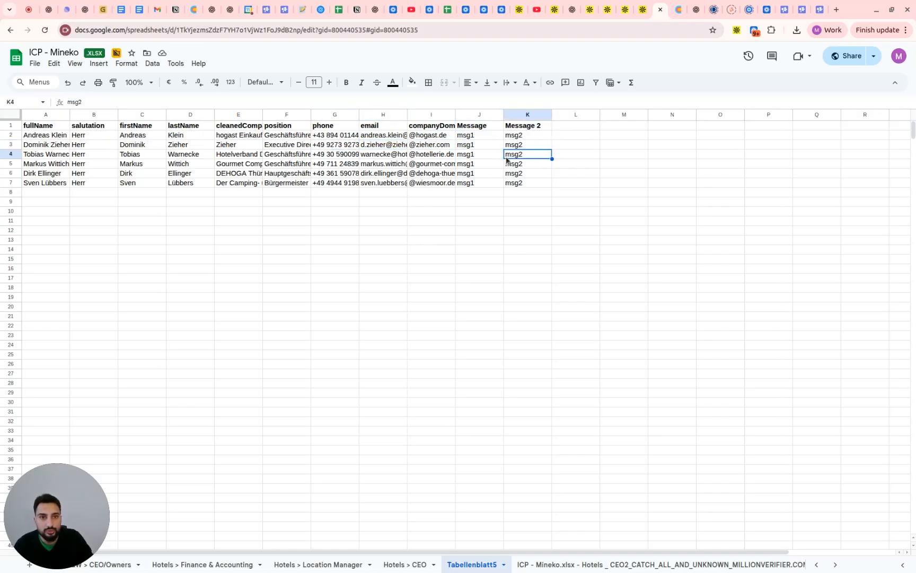
{"action": "left_click", "coordinate": [481, 164]}
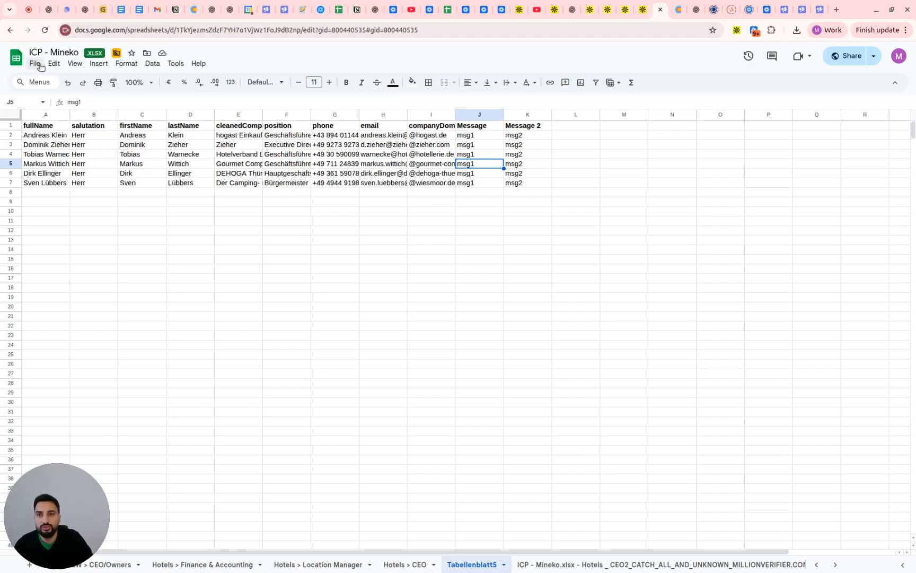
Delete the fullName column and download the sheet as a comma-separated values (.csv) file
{"action": "right_click", "coordinate": [46, 114]}
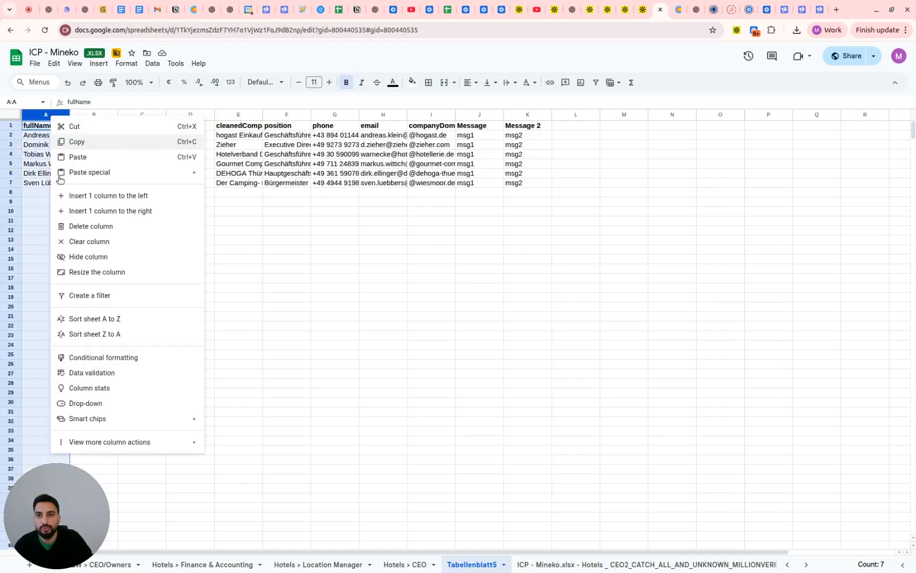
{"action": "left_click", "coordinate": [76, 227]}
{"action": "left_click", "coordinate": [35, 63]}
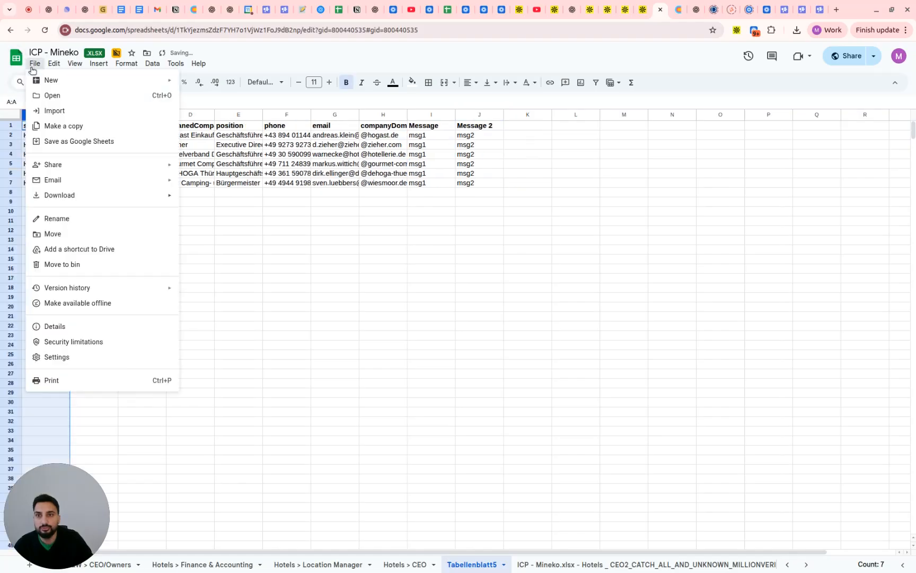
{"action": "mouse_move", "coordinate": [125, 196]}
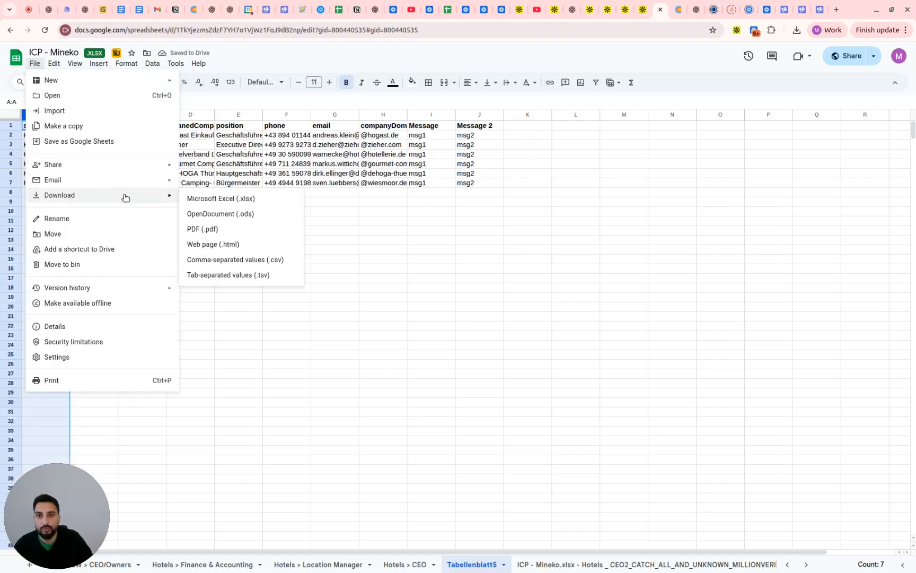
{"action": "left_click", "coordinate": [232, 260]}
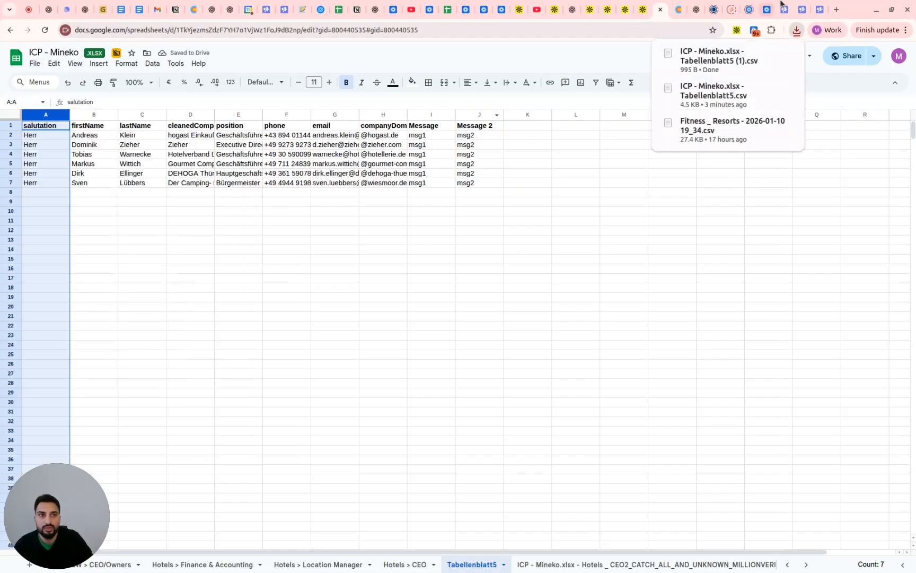
Return to the untitled Smartlead campaign, upload ICP - Mineko.xlsx - Tabellenblatt5 (1).csv as its leads file and save the import settings
{"action": "left_click", "coordinate": [821, 8]}
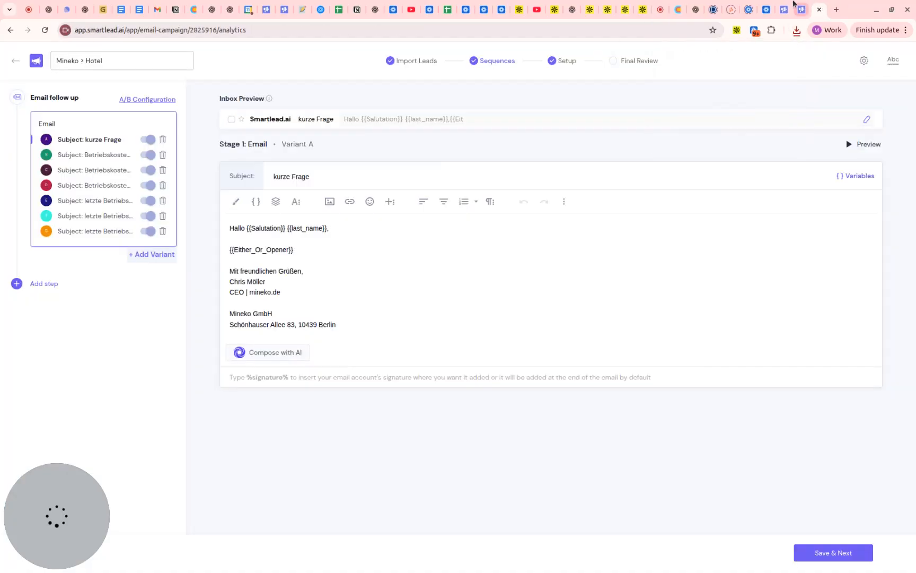
{"action": "left_click", "coordinate": [820, 9]}
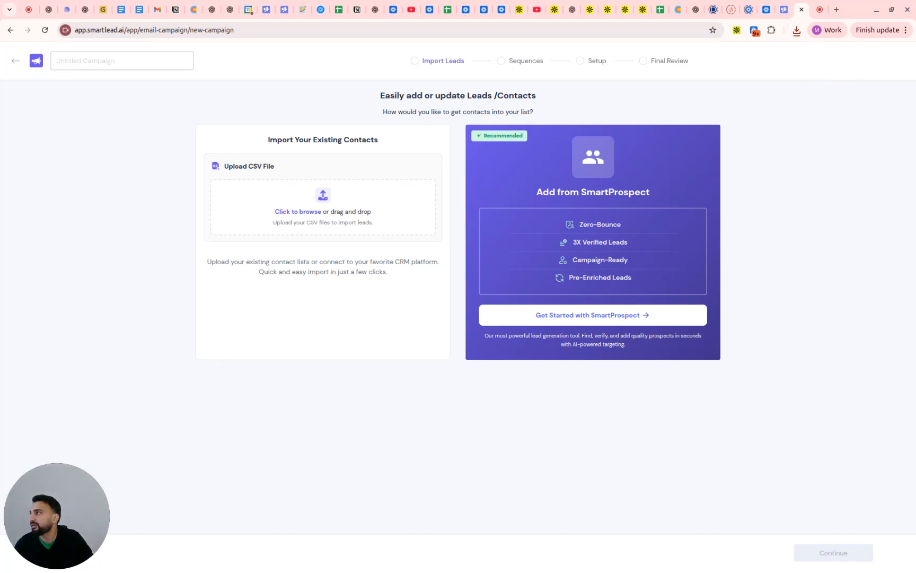
{"action": "key", "text": "alt+Tab"}
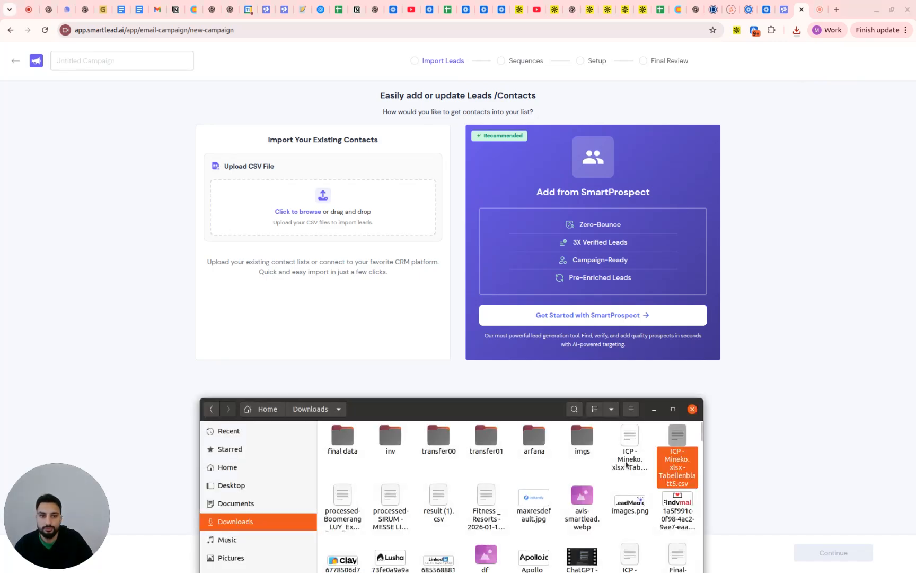
{"action": "left_click_drag", "start_coordinate": [632, 453], "coordinate": [351, 207]}
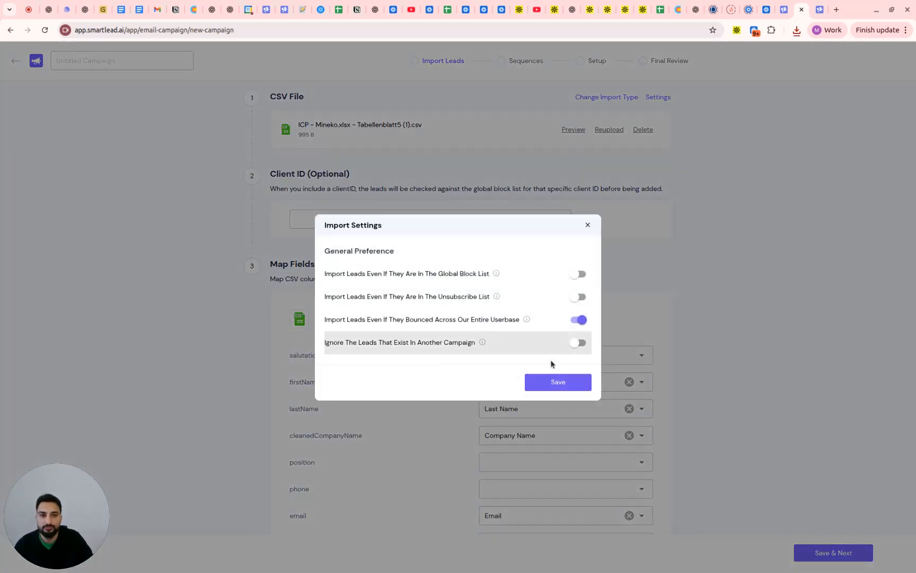
{"action": "left_click", "coordinate": [570, 390]}
Map the salutation and position columns to Custom Field and the phone column to Phone Number
{"action": "scroll", "coordinate": [464, 350], "scroll_direction": "down", "scroll_amount": 2}
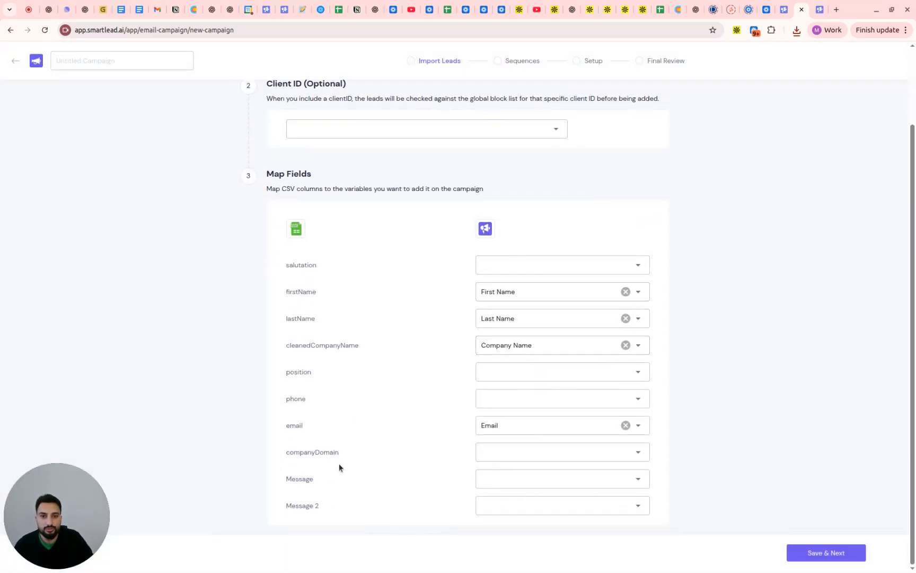
{"action": "left_click", "coordinate": [558, 260]}
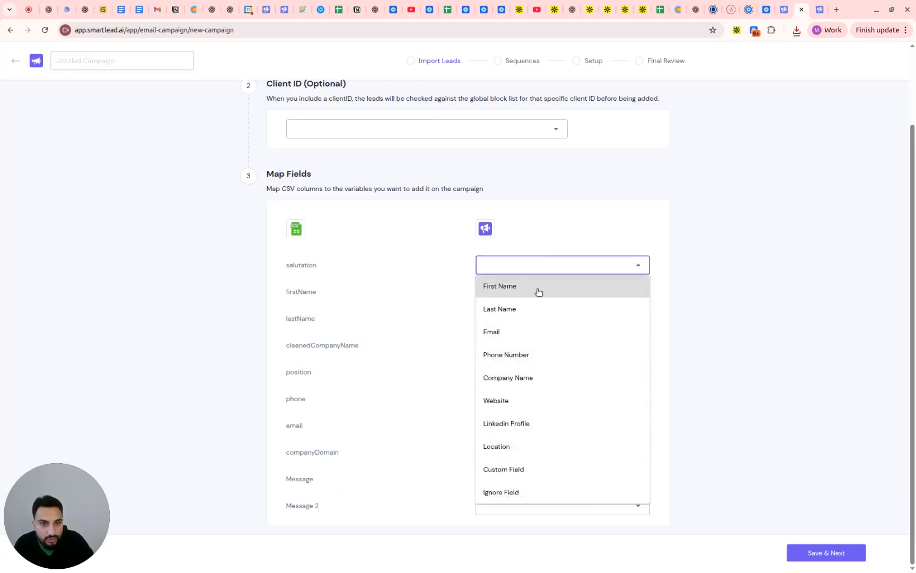
{"action": "left_click", "coordinate": [528, 471]}
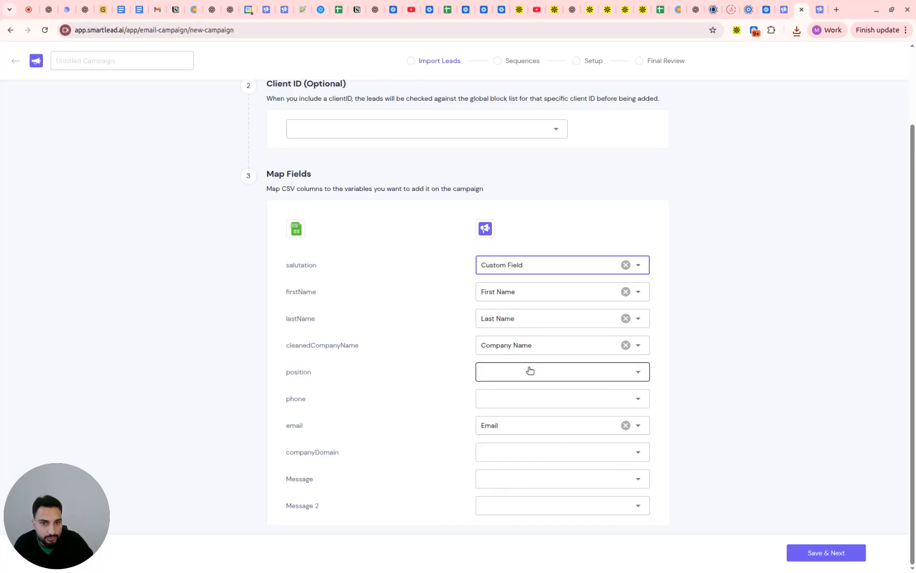
{"action": "left_click", "coordinate": [530, 370]}
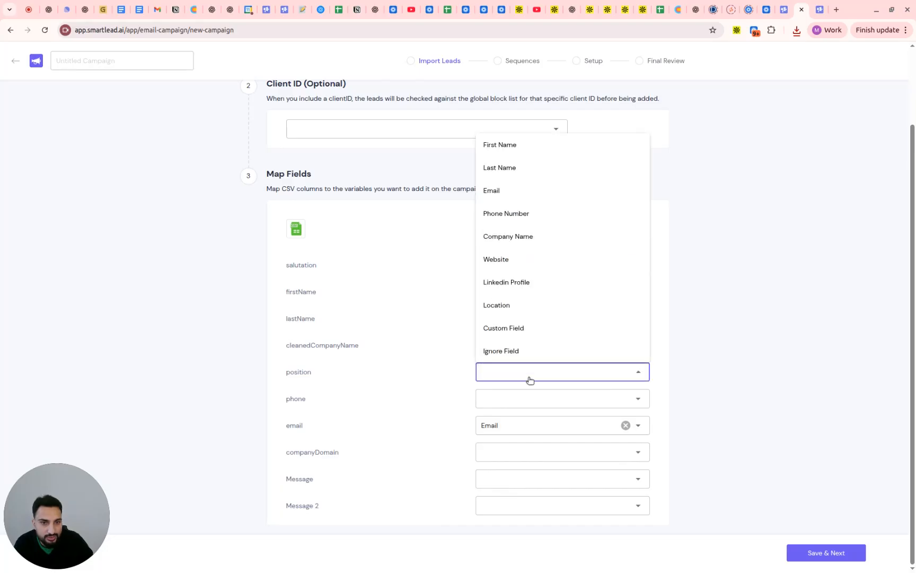
{"action": "left_click", "coordinate": [523, 324]}
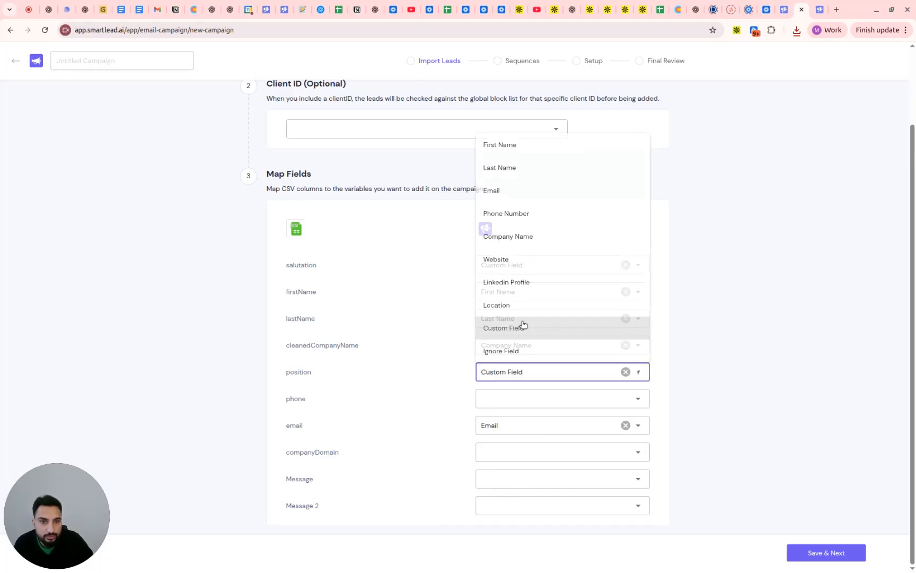
{"action": "left_click", "coordinate": [526, 403]}
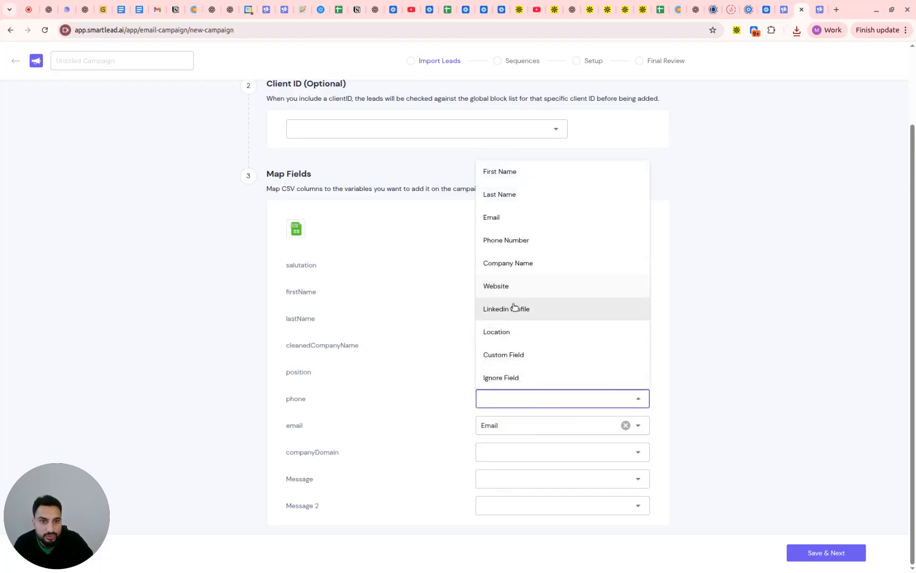
{"action": "left_click", "coordinate": [509, 241]}
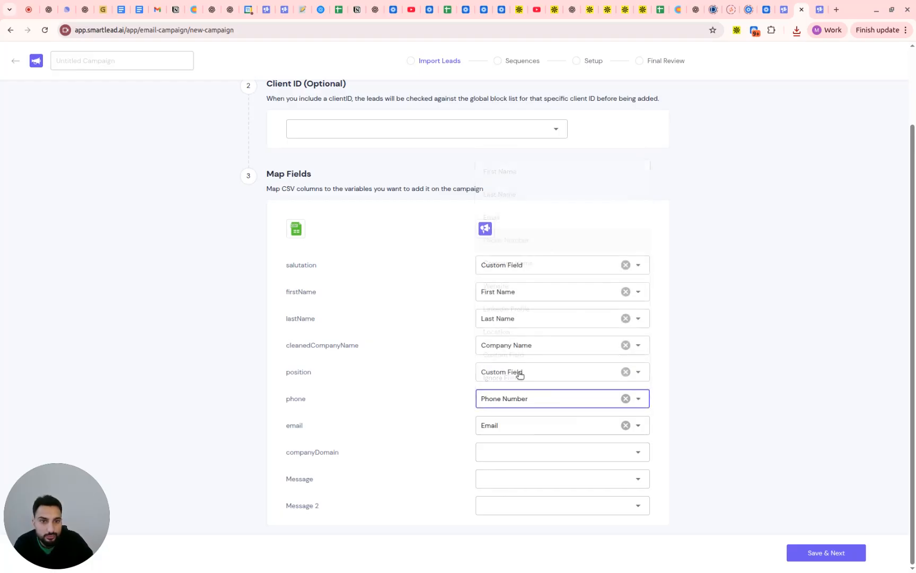
Map the companyDomain column to Website and both the Message and Message 2 columns to Custom Field
{"action": "left_click", "coordinate": [509, 450]}
{"action": "left_click", "coordinate": [517, 342]}
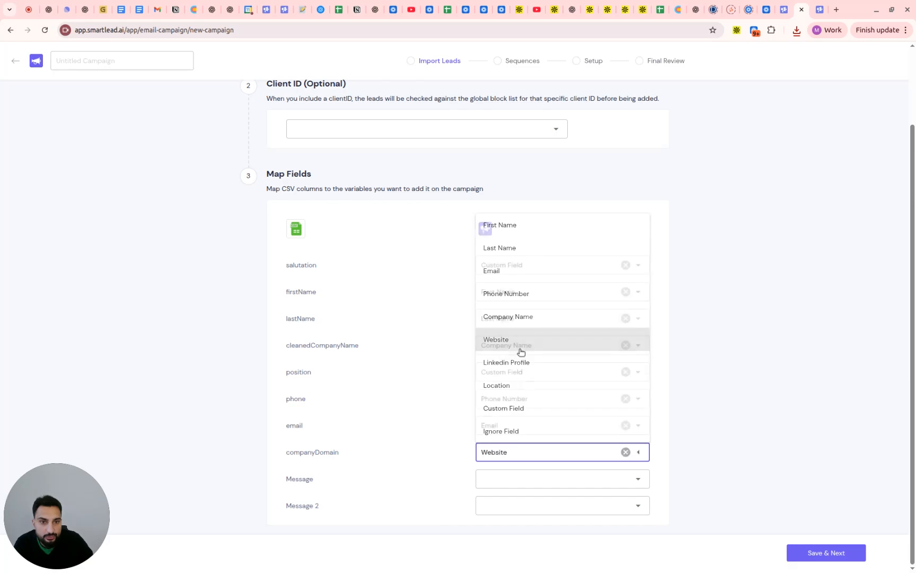
{"action": "left_click", "coordinate": [521, 480]}
{"action": "left_click", "coordinate": [520, 443]}
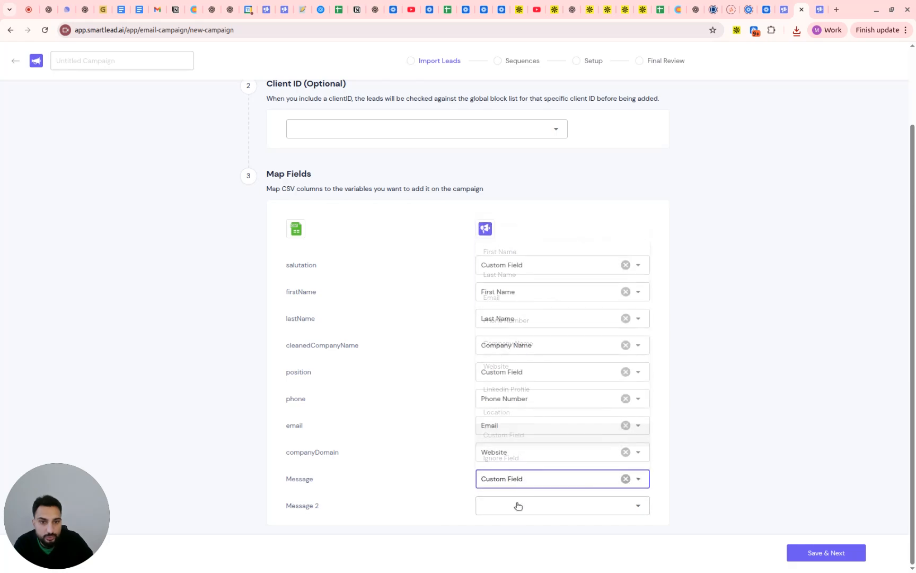
{"action": "left_click", "coordinate": [518, 505]}
{"action": "left_click", "coordinate": [513, 460]}
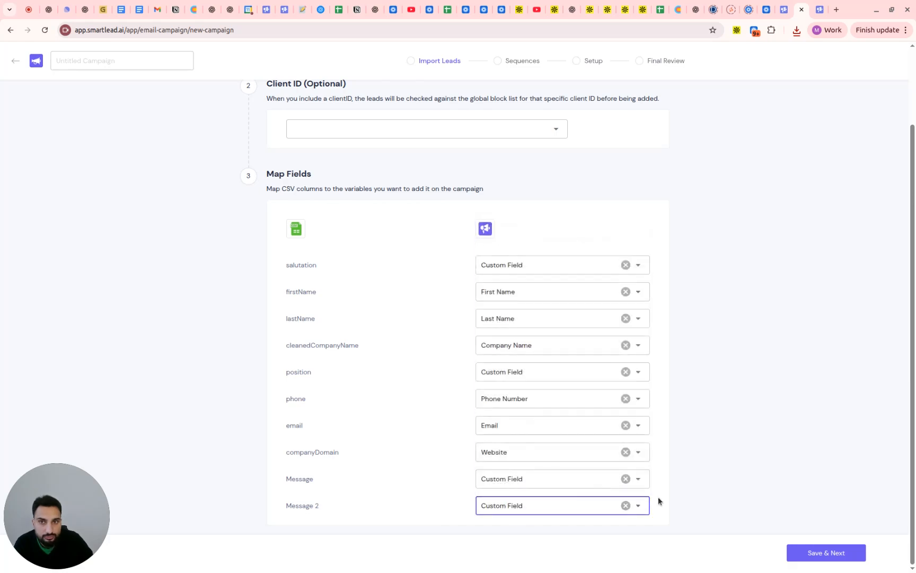
Name the campaign "Test Campaign Smartlead" and save the lead import to continue to the Sequences stage
{"action": "left_click", "coordinate": [179, 61]}
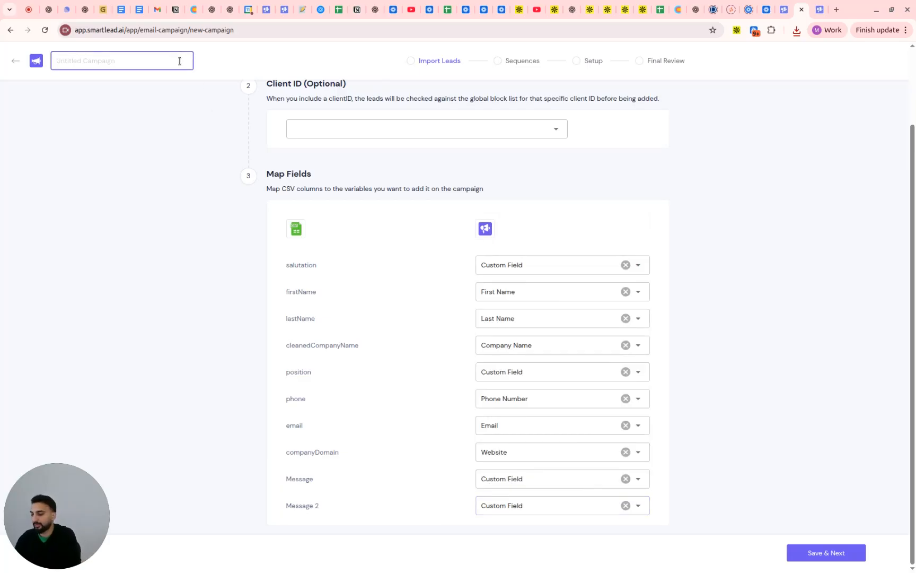
{"action": "type", "text": "Test Campaig"}
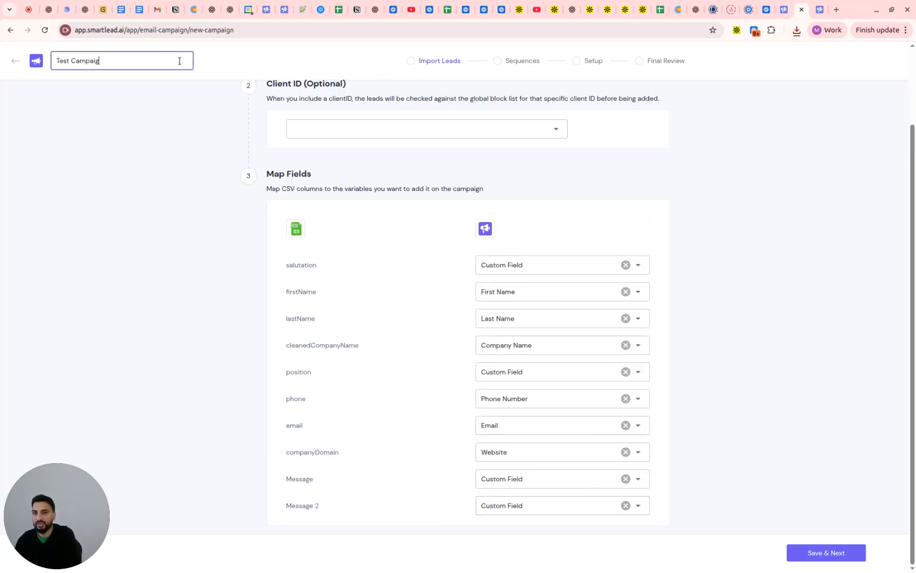
{"action": "type", "text": "n Smartlead"}
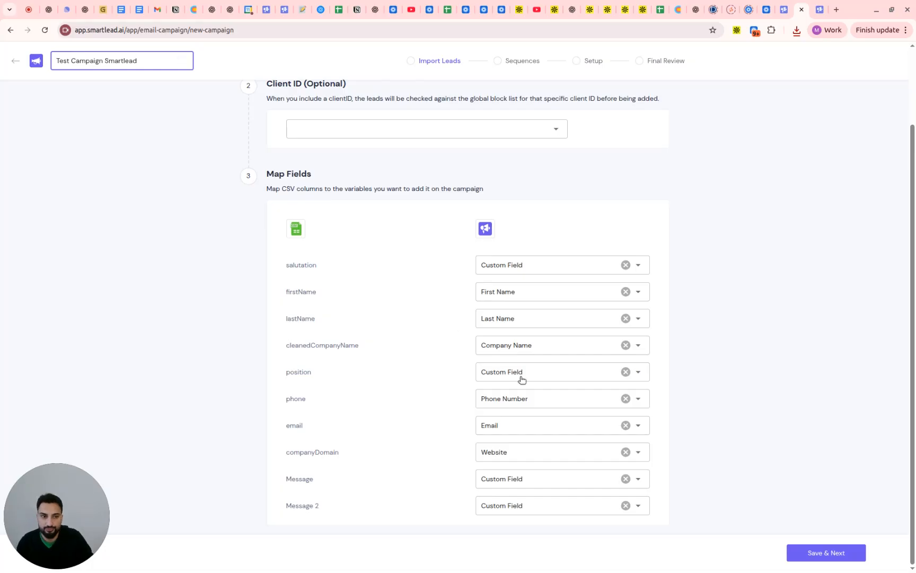
{"action": "left_click", "coordinate": [799, 552]}
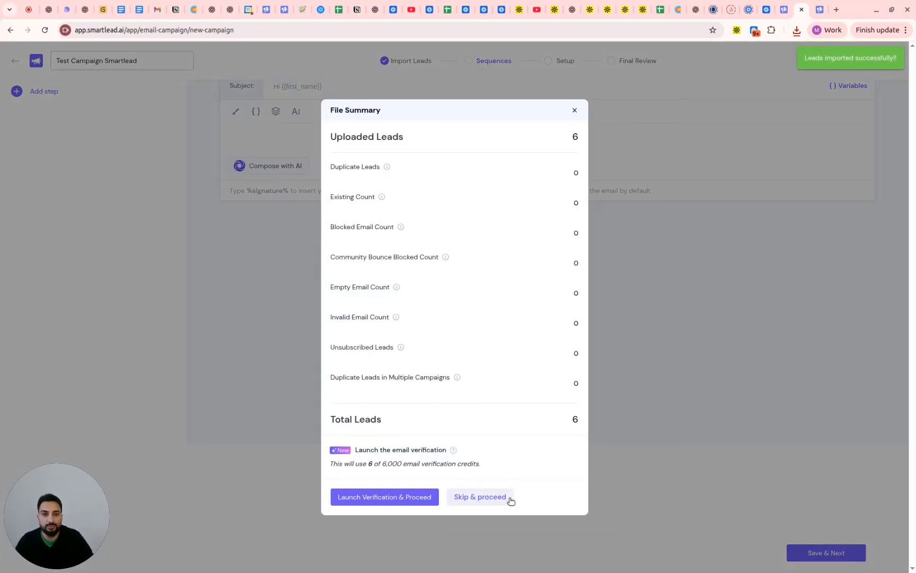
Begin the stage 1 email body with "Hi {{" to bring up the variable suggestions
{"action": "left_click", "coordinate": [509, 498]}
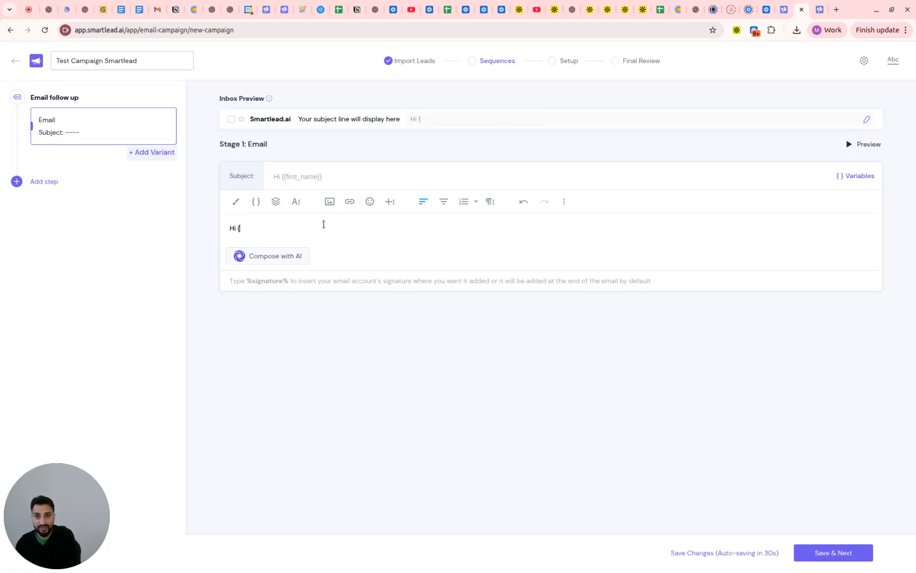
{"action": "type", "text": "{"}
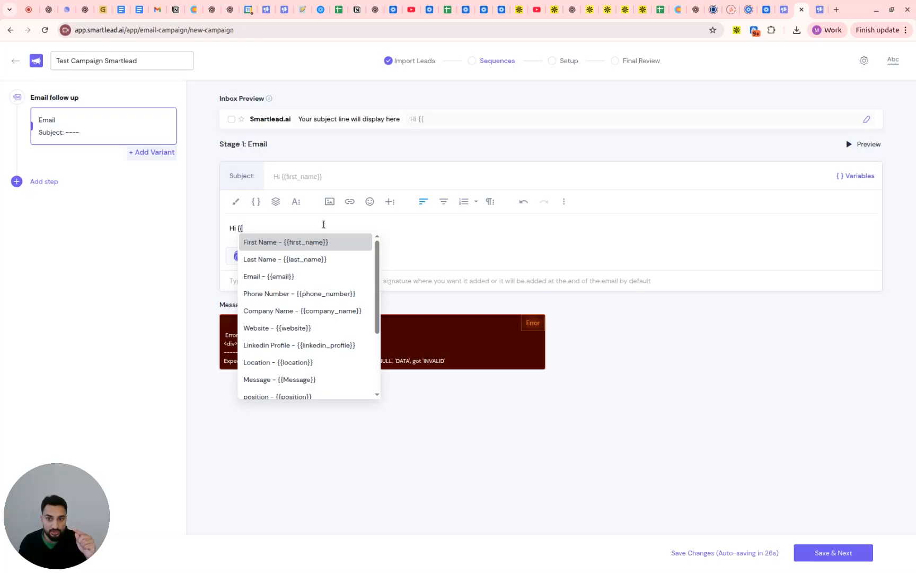
Check the salutation, firstName and lastName column headers of the ICP - Mineko contact list in Google Sheets
{"action": "left_click", "coordinate": [661, 9]}
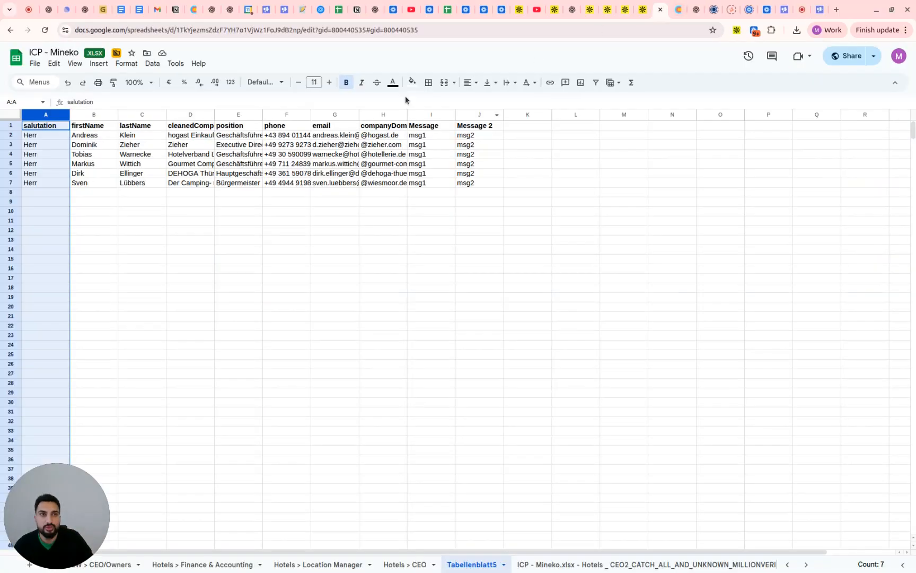
{"action": "left_click", "coordinate": [85, 138]}
{"action": "left_click", "coordinate": [93, 127]}
{"action": "left_click", "coordinate": [127, 128]}
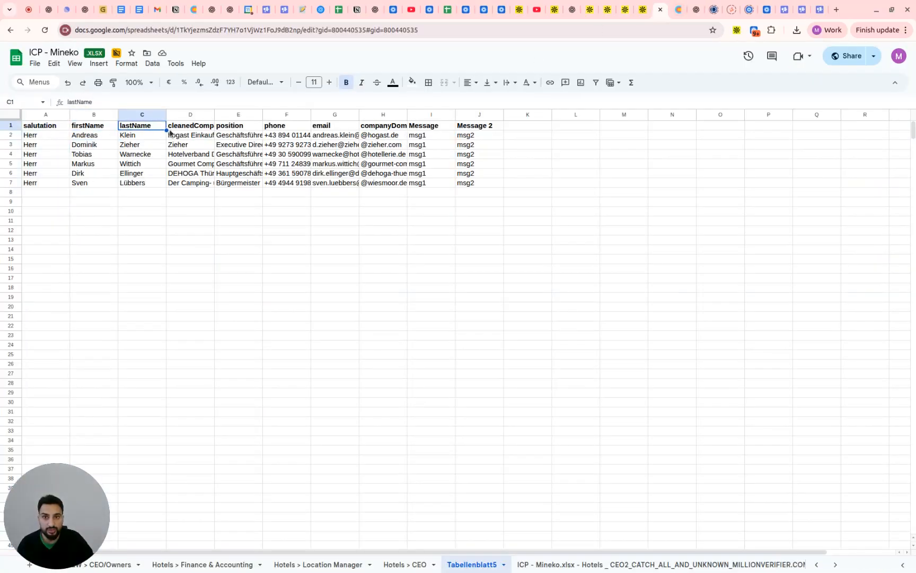
{"action": "left_click", "coordinate": [39, 127]}
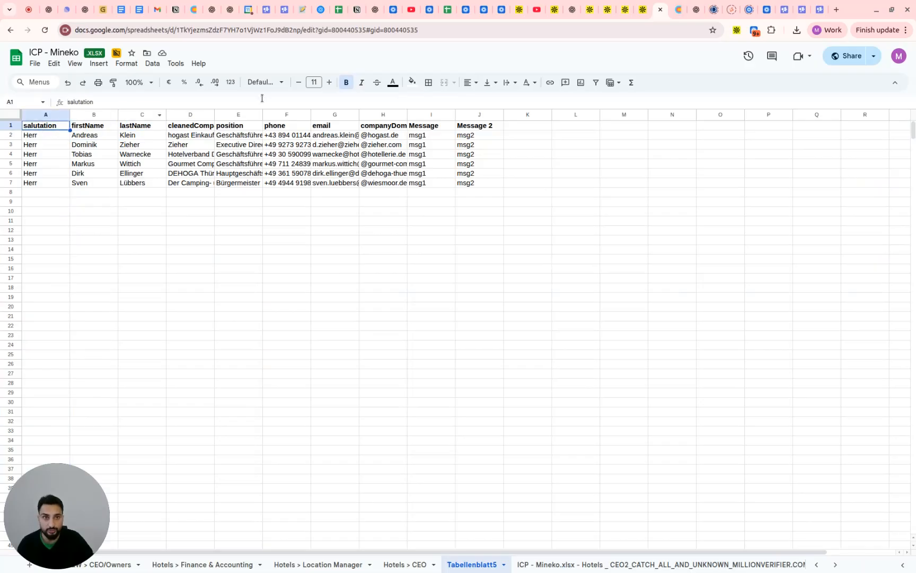
Return to the Smartlead campaign and replace the email greeting with "Hallo {{salutation}}"
{"action": "left_click", "coordinate": [802, 7]}
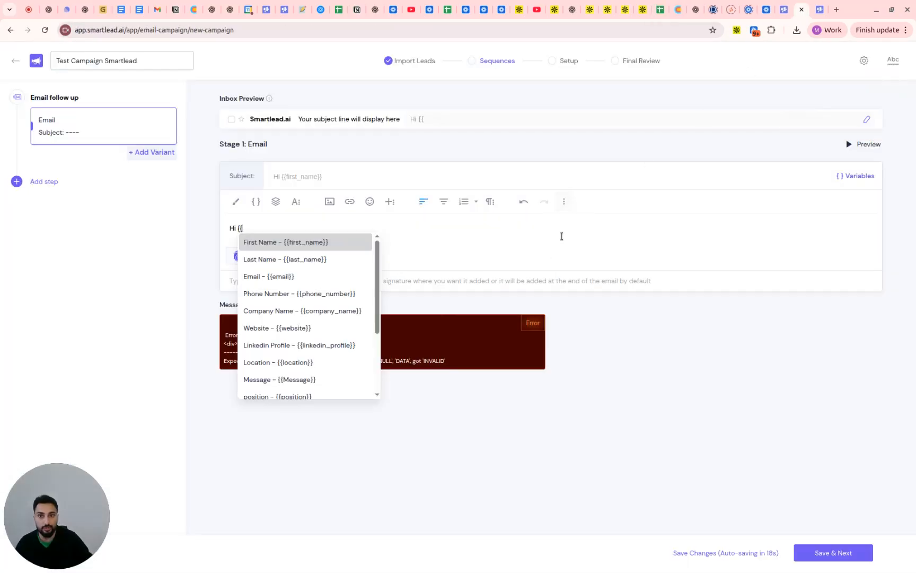
{"action": "key", "text": "BackSpace"}
{"action": "key", "text": "BackSpace"}
{"action": "type", "text": "{{"}
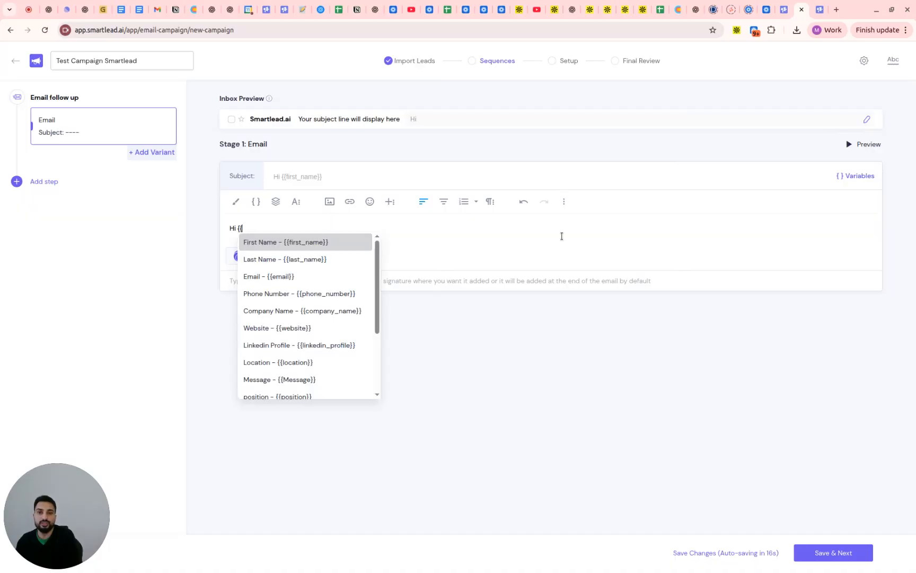
{"action": "key", "text": "BackSpace"}
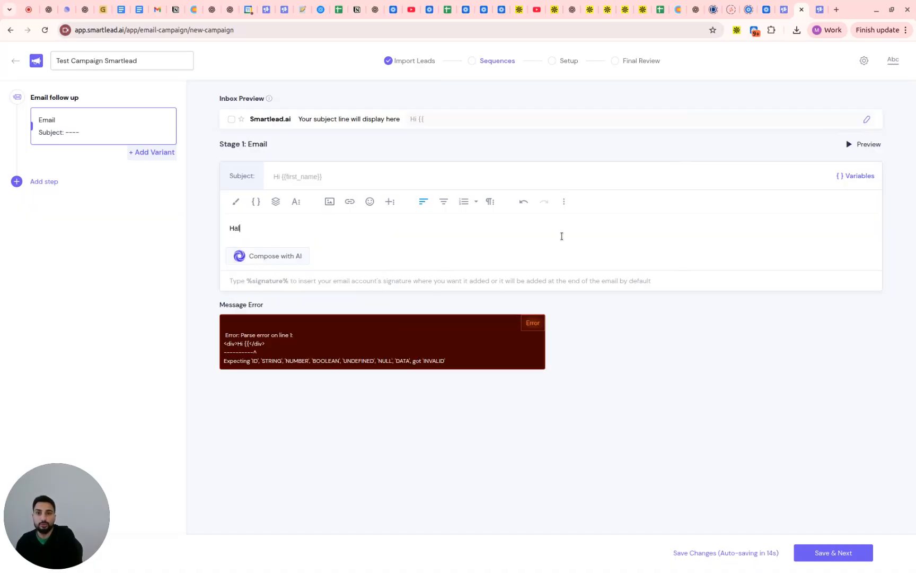
{"action": "type", "text": "{{sal"}
{"action": "key", "text": "Return"}
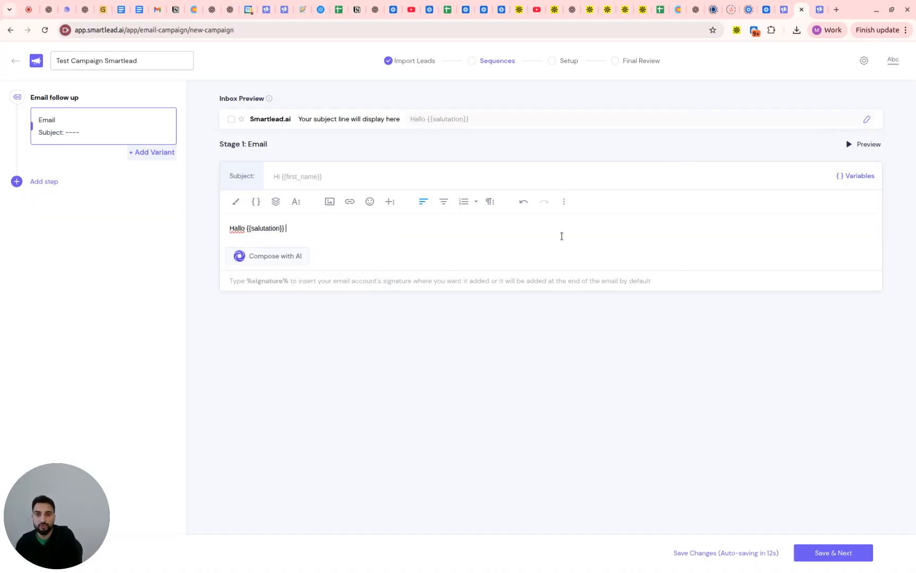
Complete the greeting with the {{last_name}} variable and a comma, followed by a blank line for the message text
{"action": "type", "text": "{{las"}
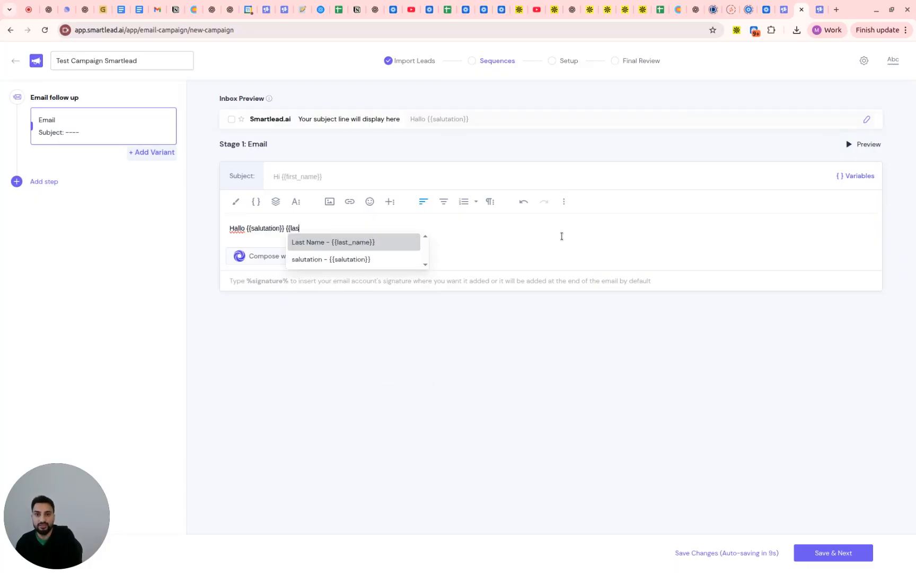
{"action": "key", "text": "Return"}
{"action": "key", "text": "BackSpace"}
{"action": "type", "text": ","}
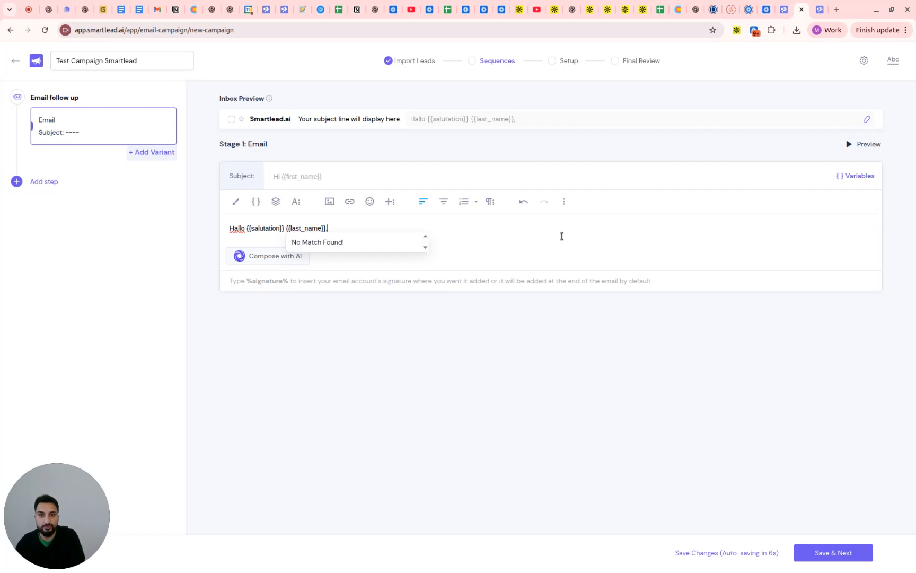
{"action": "key", "text": "Return"}
{"action": "key", "text": "Return"}
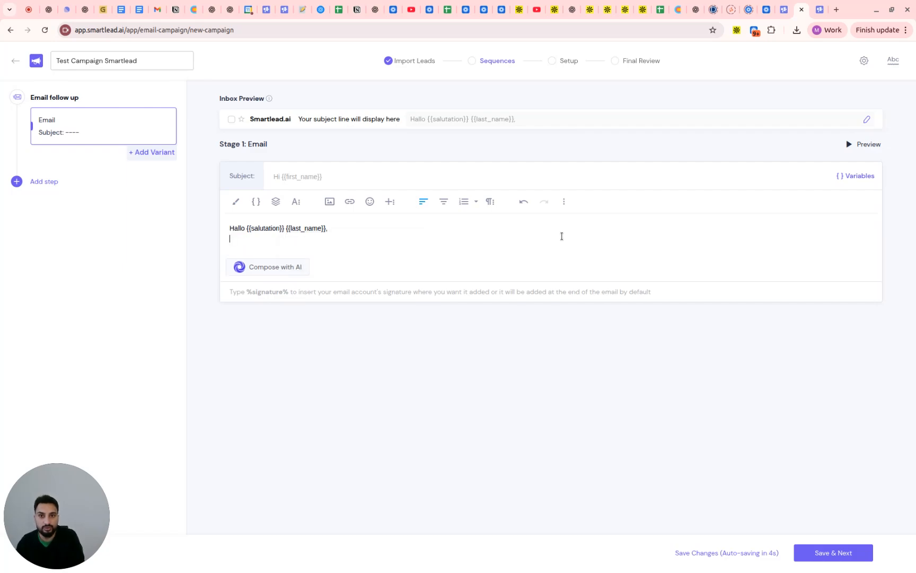
{"action": "key", "text": "Return"}
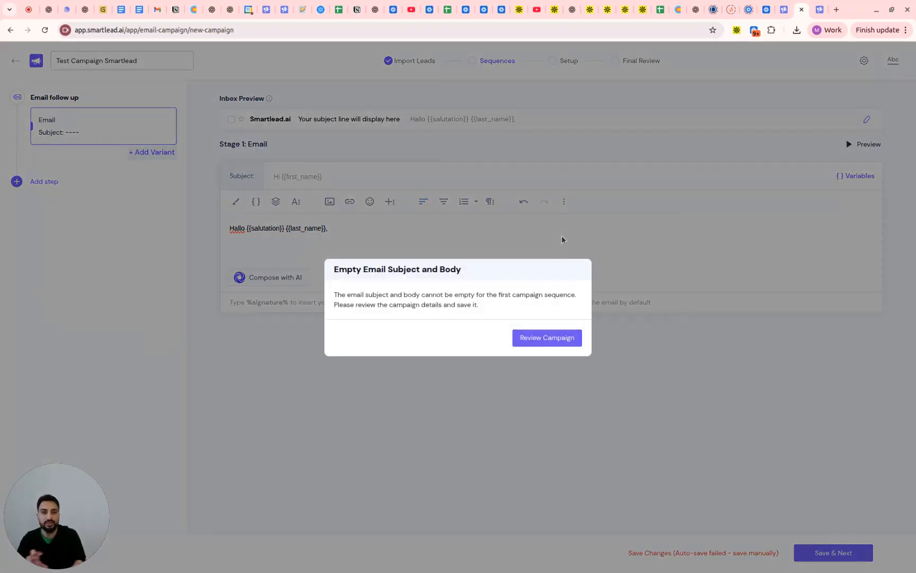
Set the email subject to "Subject" and add the body line "Hi, I saw you working in Sustainability, would you like to talk ?"
{"action": "left_click", "coordinate": [546, 337]}
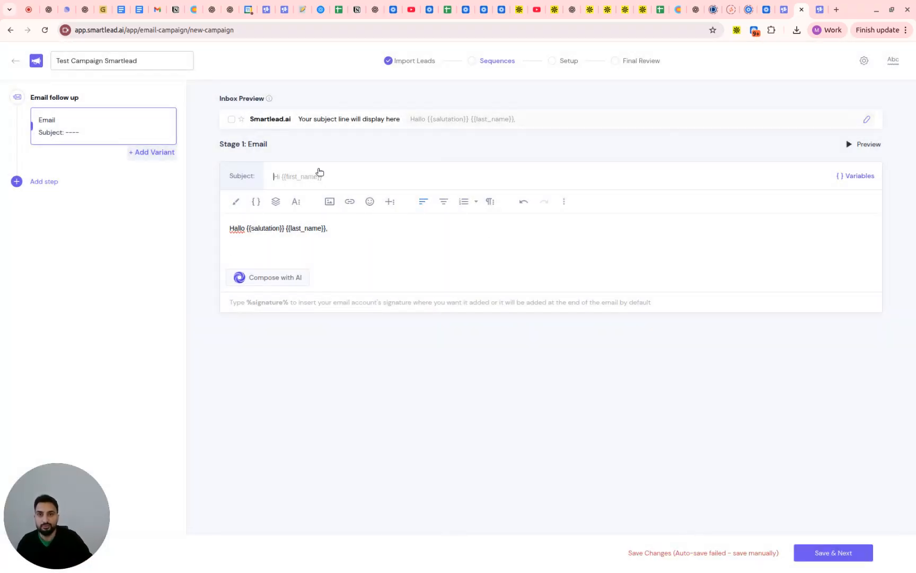
{"action": "type", "text": "Subject"}
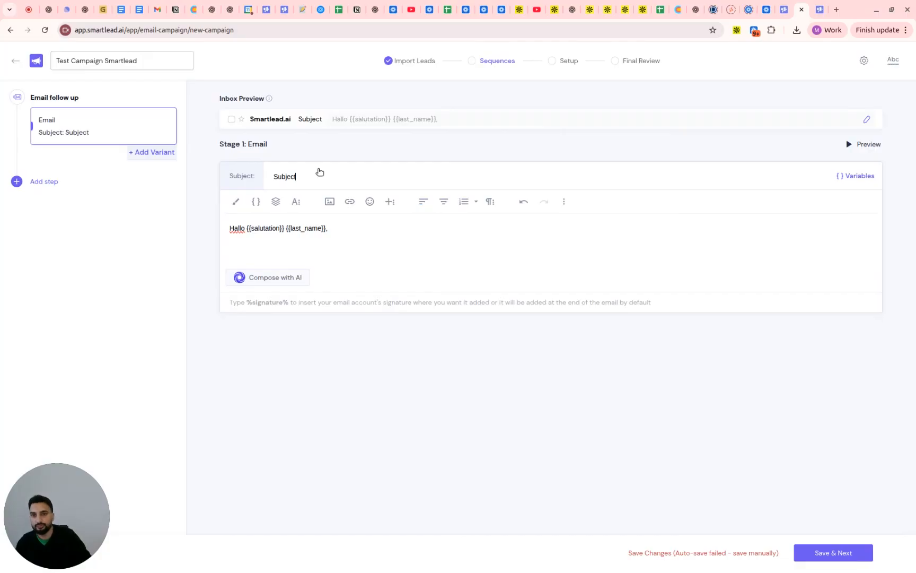
{"action": "left_click", "coordinate": [291, 241]}
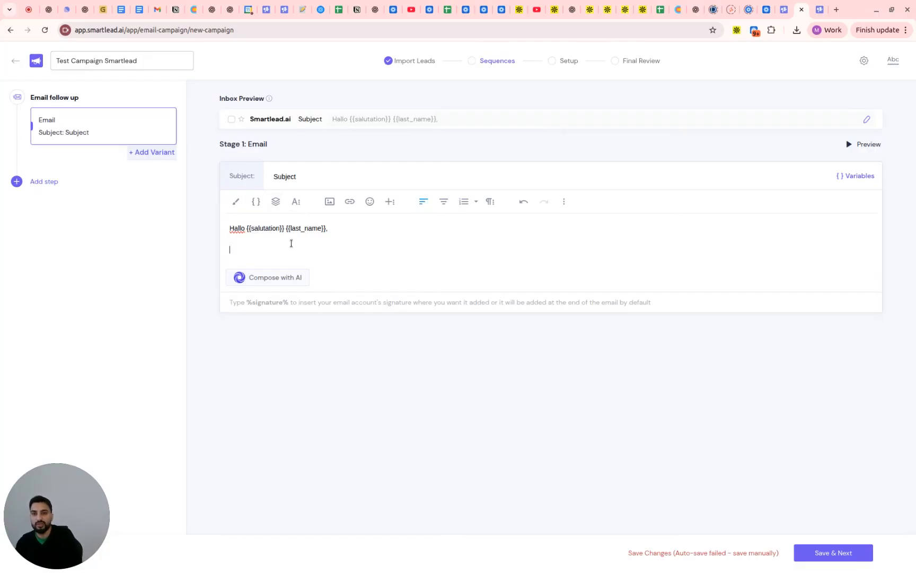
{"action": "type", "text": "Hi,"}
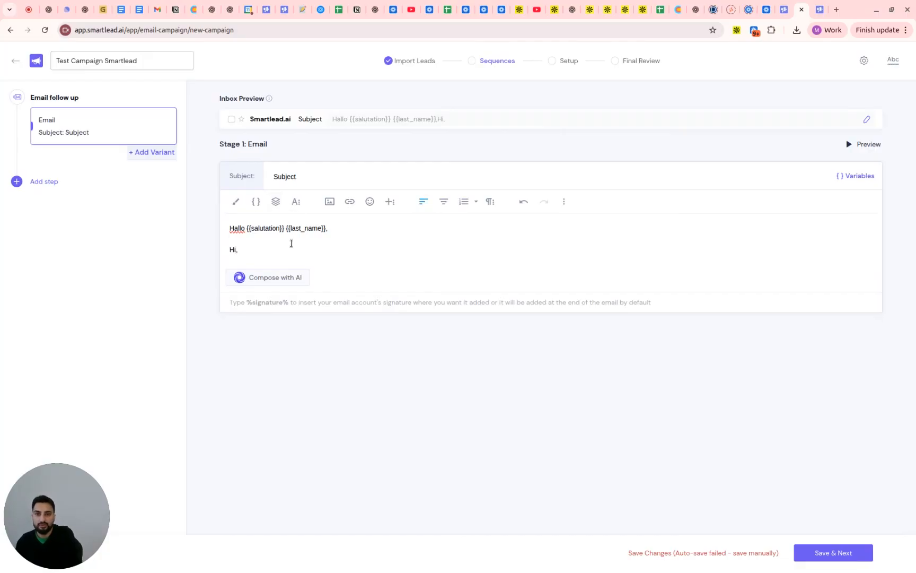
{"action": "type", "text": " I saw you working in Sustai"}
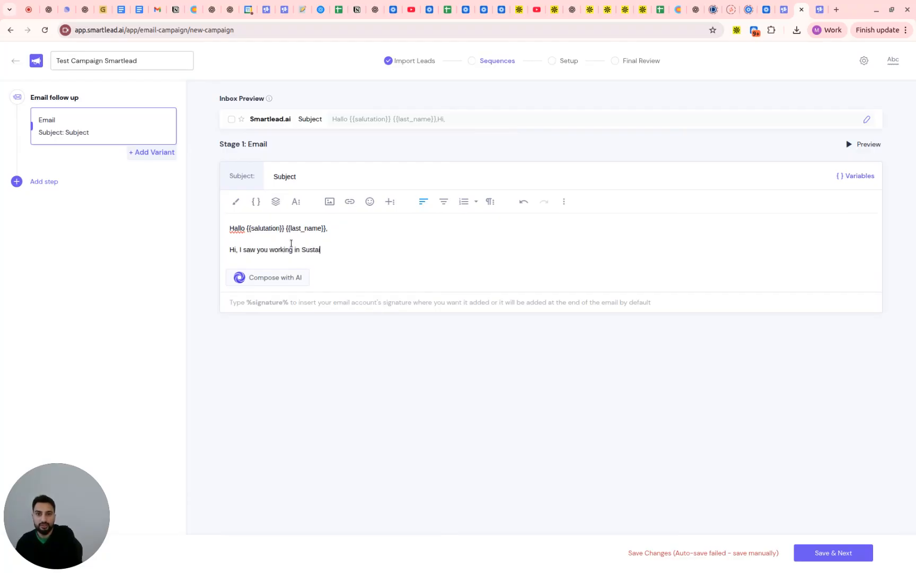
{"action": "type", "text": "nability, would"}
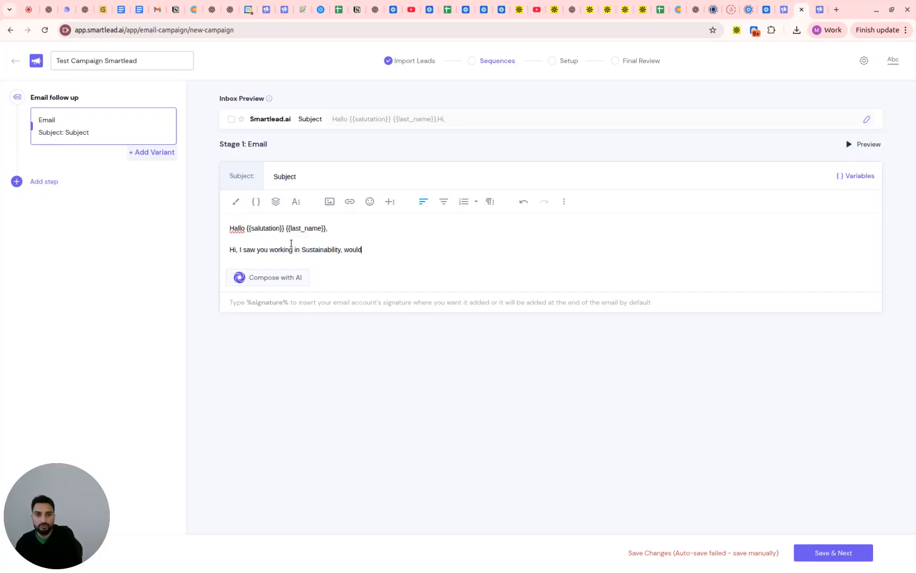
{"action": "type", "text": " you like to talk ?"}
Close the email body with "Regards," and the sender's first name on separate lines below the message
{"action": "key", "text": "Return"}
{"action": "key", "text": "Return"}
{"action": "type", "text": "Regards,"}
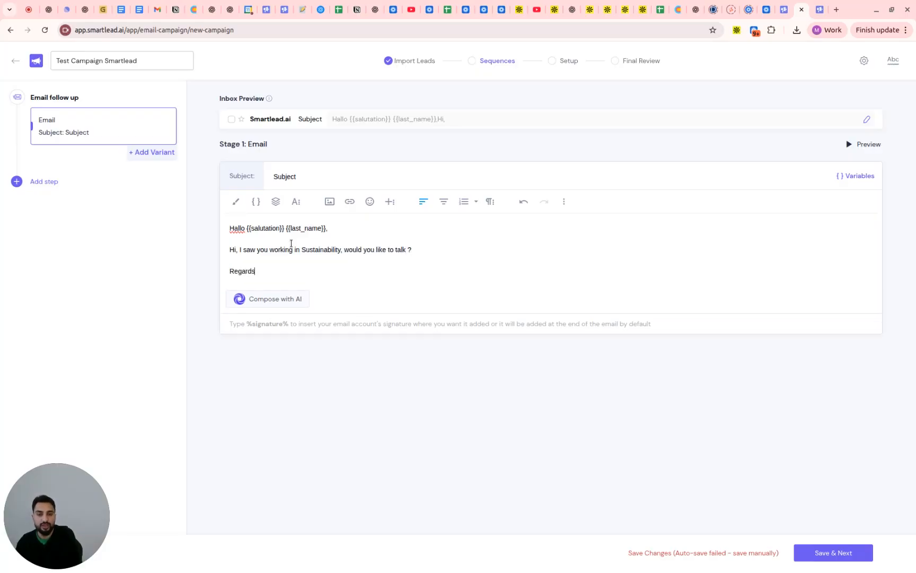
{"action": "key", "text": "Return"}
{"action": "type", "text": "Muazzam"}
{"action": "key", "text": "Return"}
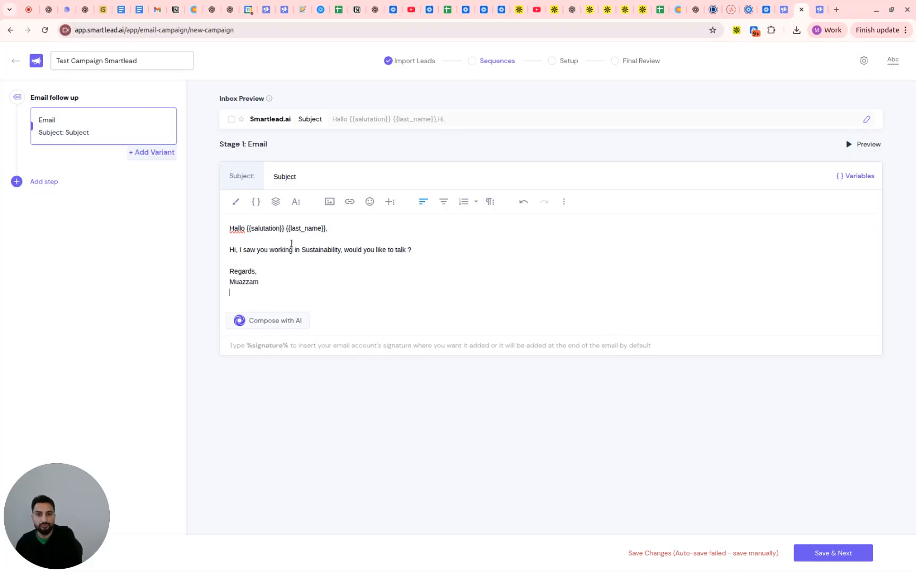
Add the company line "Helt - helt.partners" to the email signature and complete the sender's name with the last name
{"action": "type", "text": "D"}
{"action": "key", "text": "BackSpace"}
{"action": "type", "text": "Helt - helt.partners"}
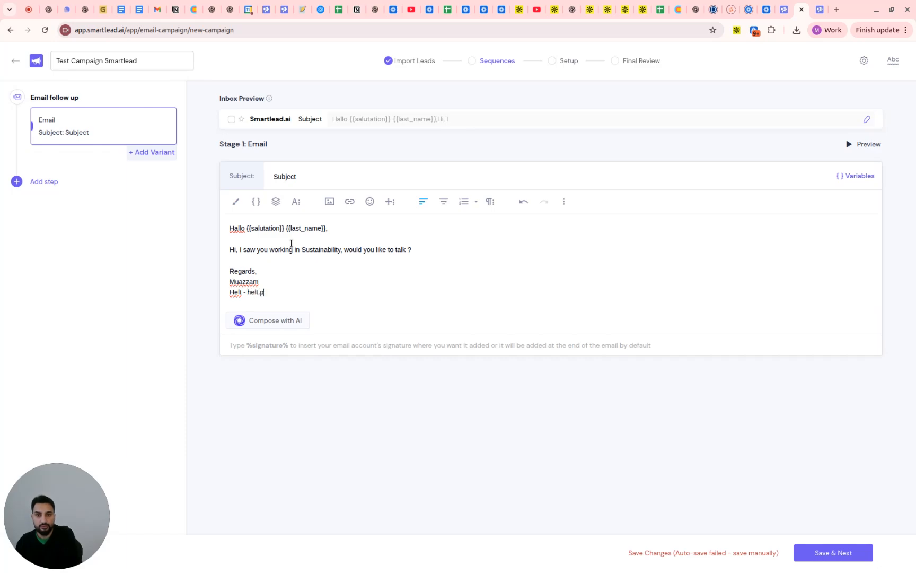
{"action": "type", "text": " Ali"}
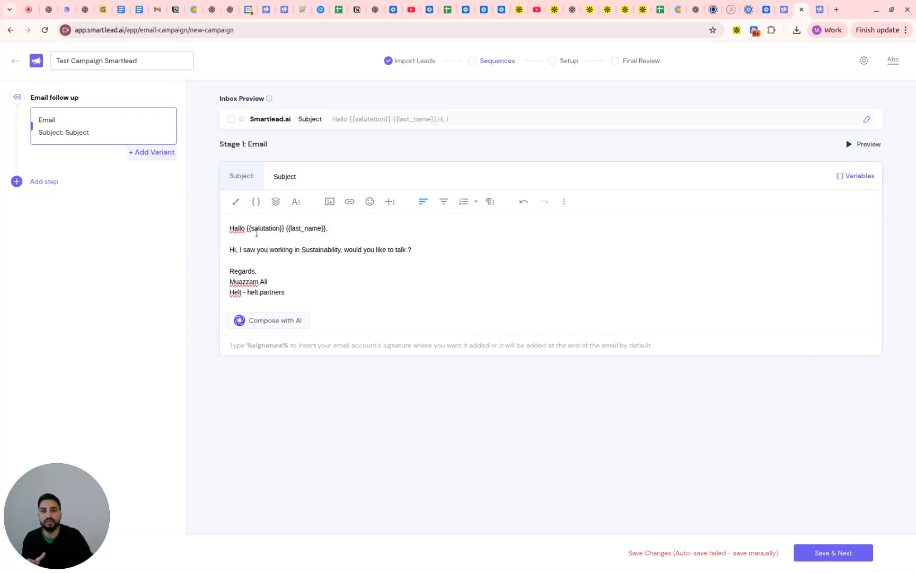
{"action": "left_click_drag", "start_coordinate": [229, 229], "coordinate": [339, 227]}
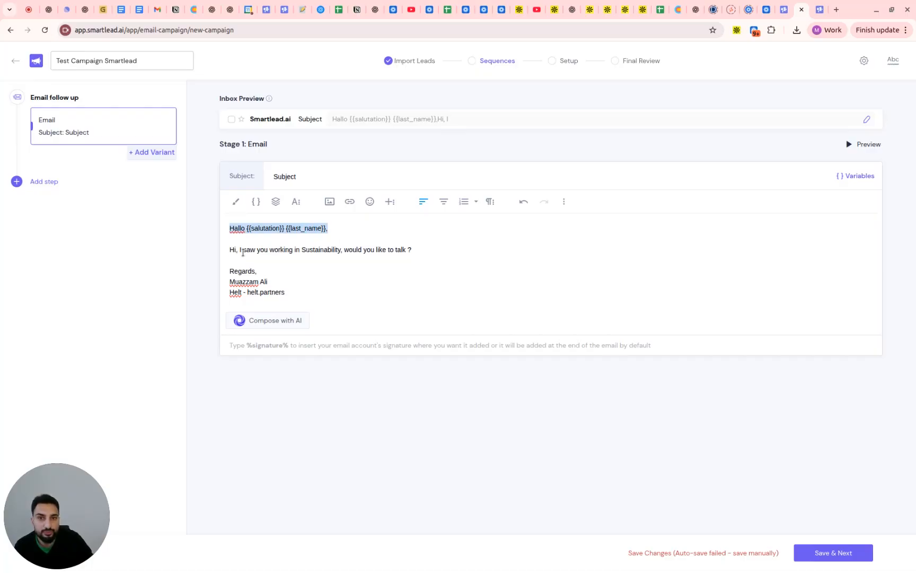
{"action": "double_click", "coordinate": [300, 229]}
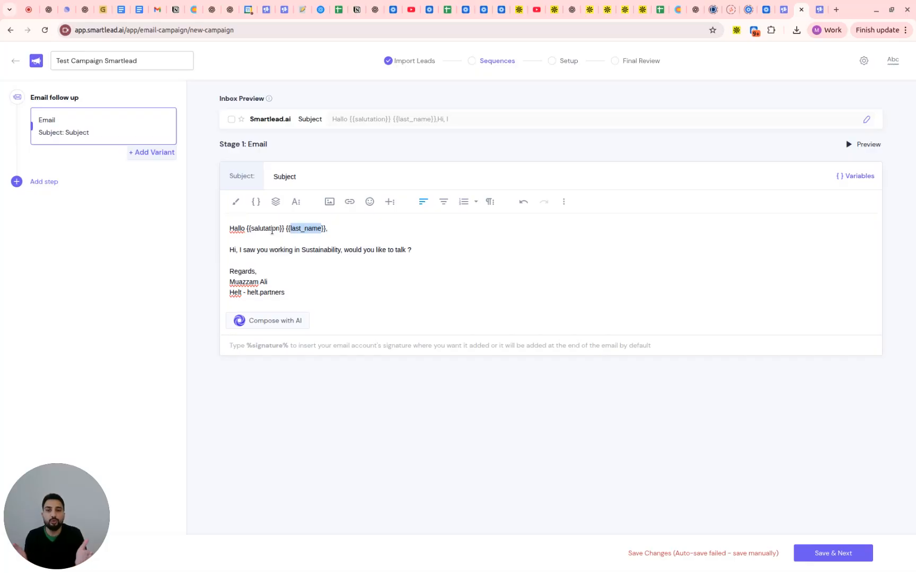
{"action": "left_click", "coordinate": [301, 265]}
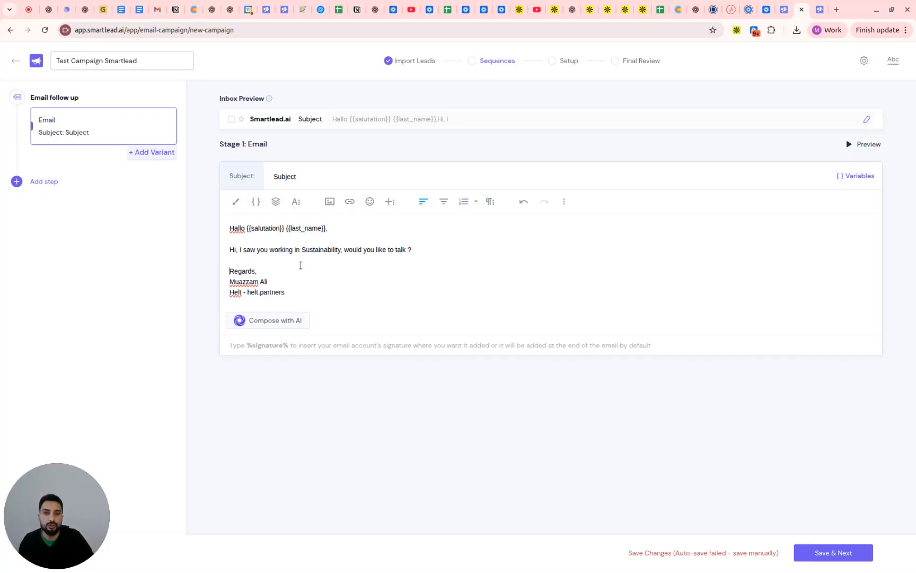
Copy the whole email body into a new variant B of the first email
{"action": "key", "text": "ctrl+a"}
{"action": "key", "text": "ctrl+c"}
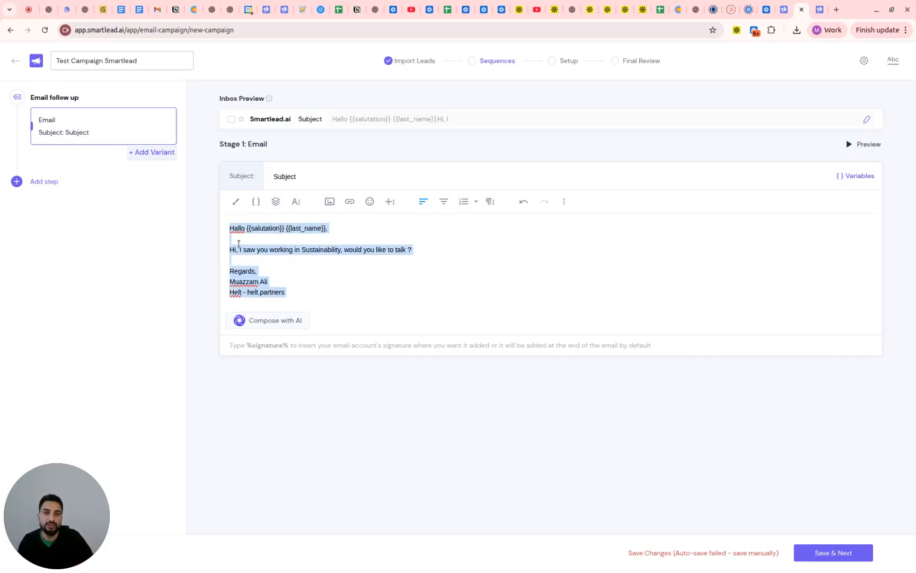
{"action": "left_click", "coordinate": [140, 154]}
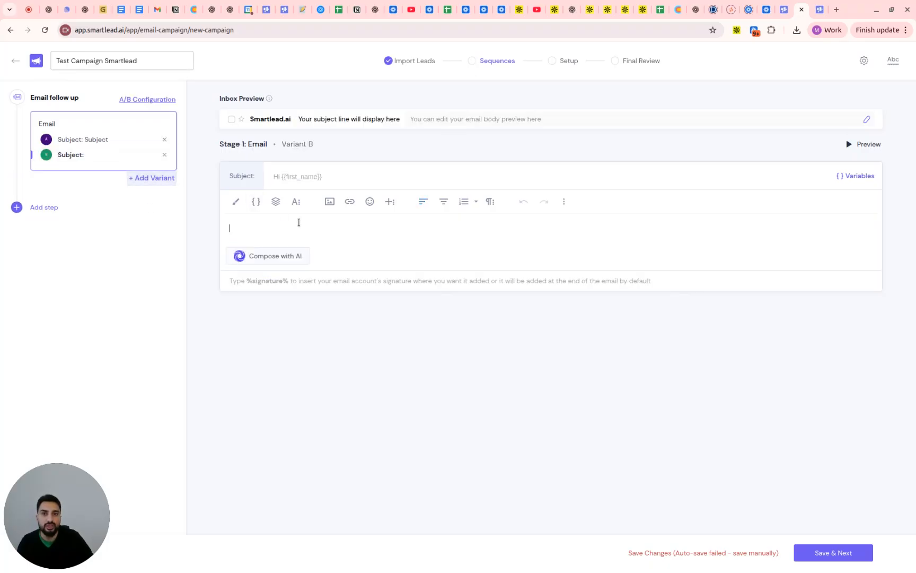
{"action": "key", "text": "ctrl+v"}
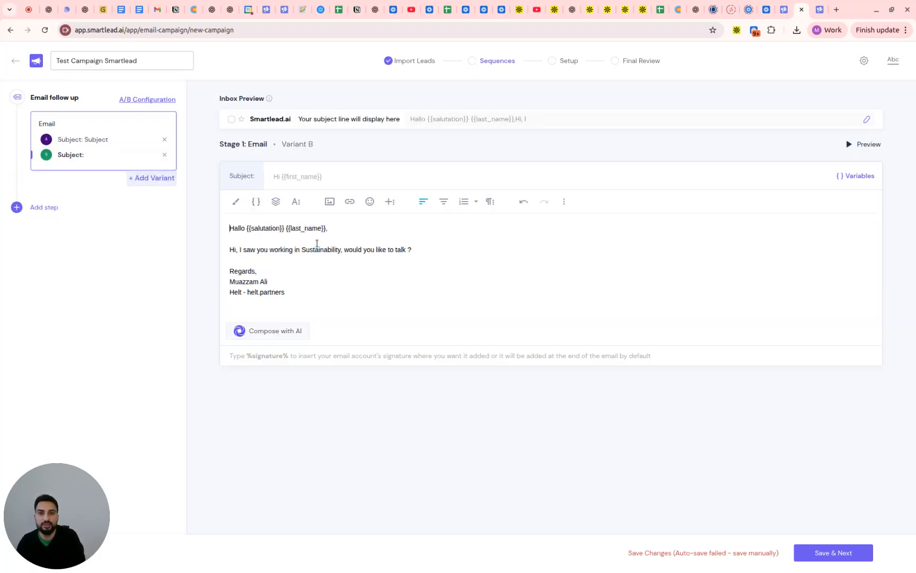
Replace "Hallo {{salutation}}" with "Hi" in variant B's greeting
{"action": "key", "text": "shift+Right"}
{"action": "key", "text": "shift+Right"}
{"action": "key", "text": "shift+Right"}
{"action": "key", "text": "shift+Right"}
{"action": "key", "text": "shift+Right"}
{"action": "key", "text": "shift+Right"}
{"action": "key", "text": "shift+Right"}
{"action": "key", "text": "shift+Right"}
{"action": "key", "text": "shift+Right"}
{"action": "key", "text": "shift+Right"}
{"action": "key", "text": "shift+Right"}
{"action": "key", "text": "shift+Right"}
{"action": "key", "text": "shift+Right"}
{"action": "key", "text": "shift+Right"}
{"action": "key", "text": "shift+Right"}
{"action": "key", "text": "shift+Right"}
{"action": "key", "text": "shift+Right"}
{"action": "key", "text": "shift+Right"}
{"action": "key", "text": "shift+Right"}
{"action": "key", "text": "shift+Right"}
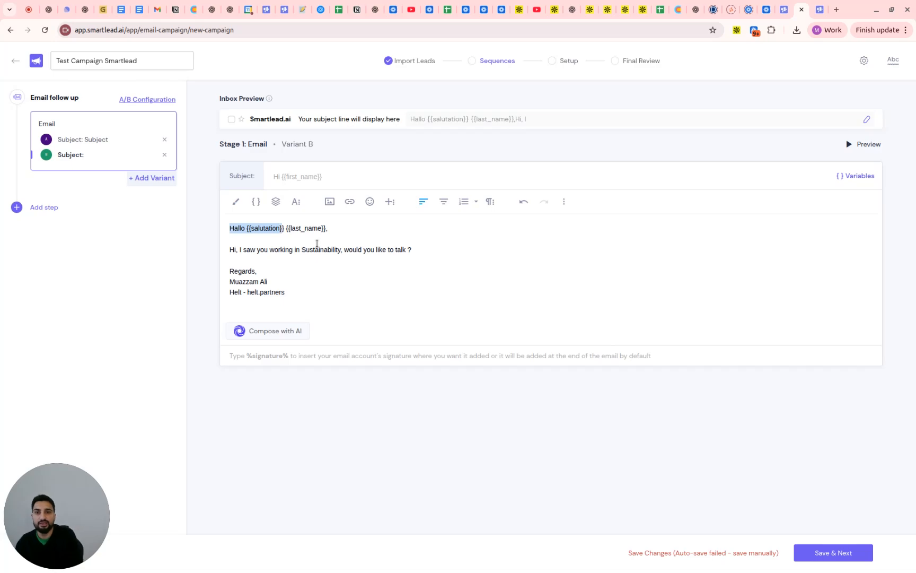
{"action": "type", "text": "Hi"}
{"action": "key", "text": "Right"}
{"action": "key", "text": "Right"}
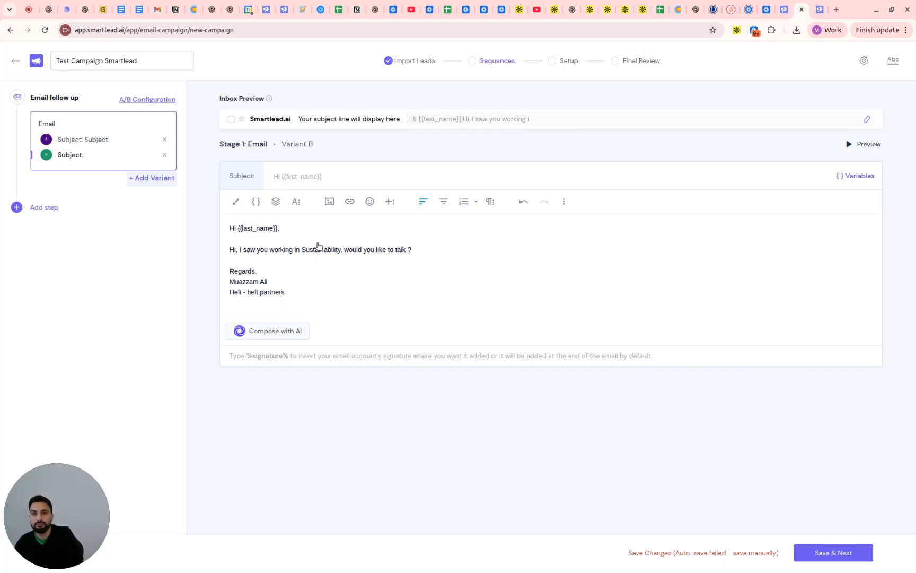
Replace the {{last_name}} variable in variant B's greeting with {{first_name}}, directly followed by the comma
{"action": "key", "text": "ctrl+shift+Right"}
{"action": "key", "text": "BackSpace"}
{"action": "key", "text": "BackSpace"}
{"action": "key", "text": "BackSpace"}
{"action": "key", "text": "Delete"}
{"action": "key", "text": "Delete"}
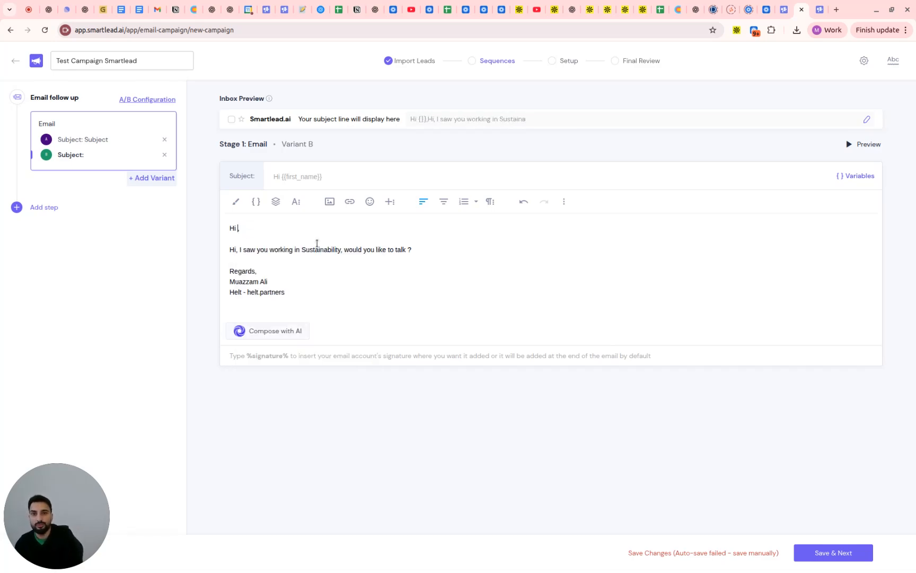
{"action": "type", "text": "{{firs"}
{"action": "key", "text": "Return"}
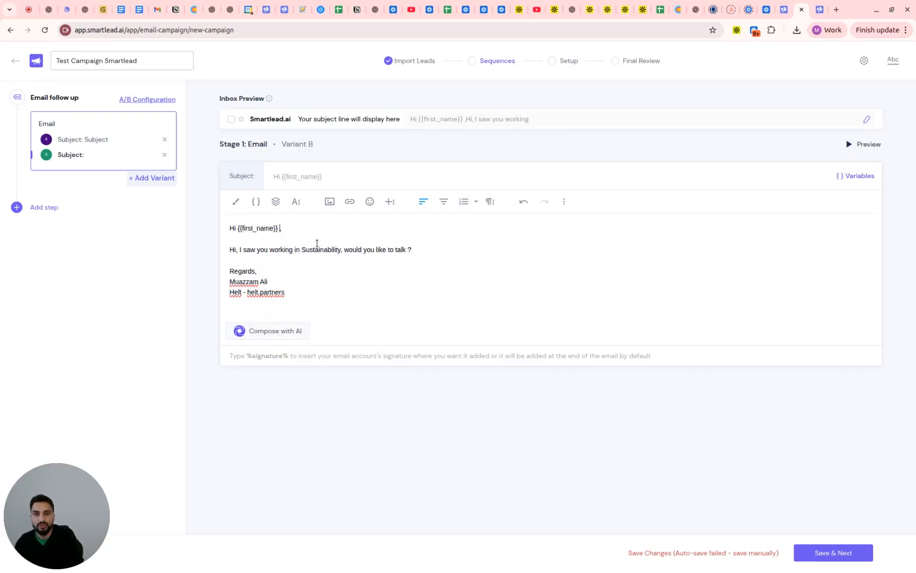
{"action": "key", "text": "BackSpace"}
{"action": "left_click", "coordinate": [317, 243]}
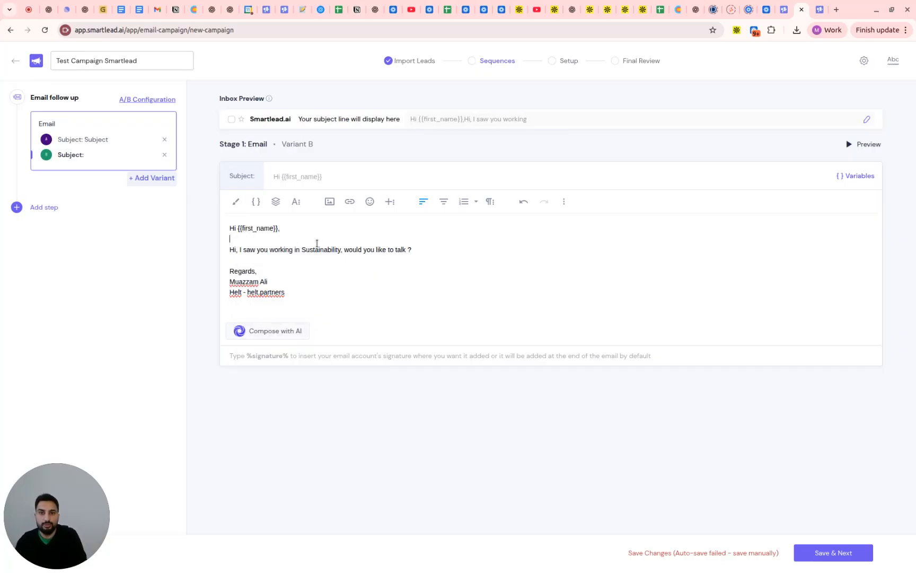
Set variant B's email subject to "Subject"
{"action": "left_click", "coordinate": [356, 177]}
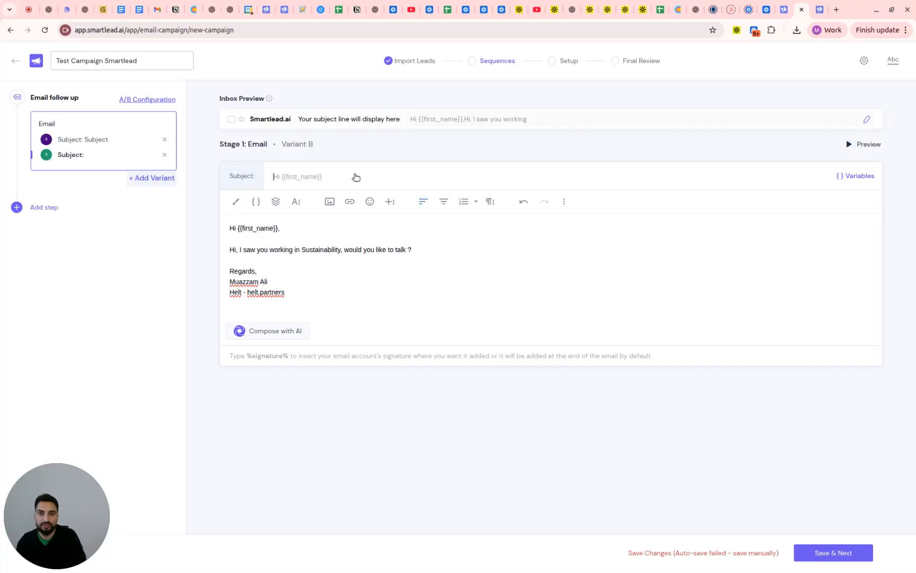
{"action": "type", "text": "Subject"}
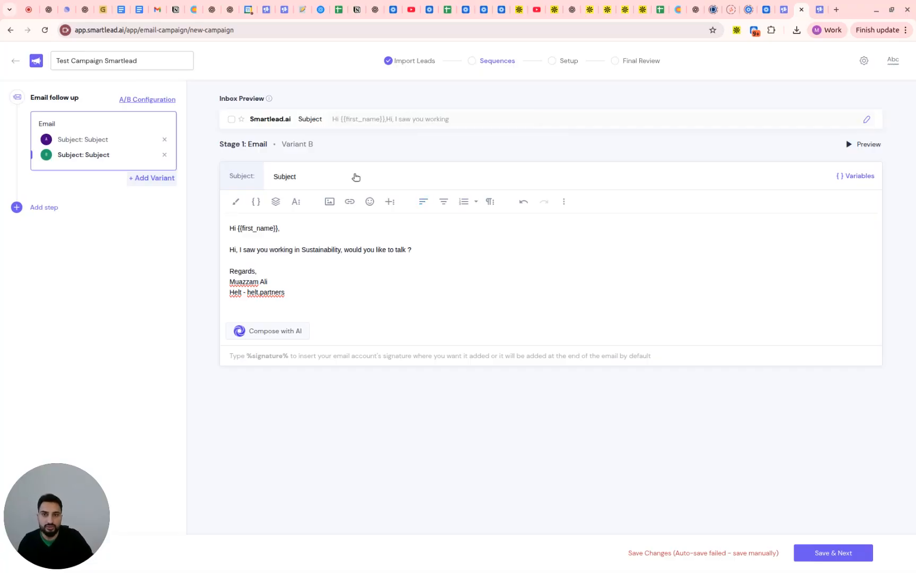
{"action": "left_click", "coordinate": [330, 288]}
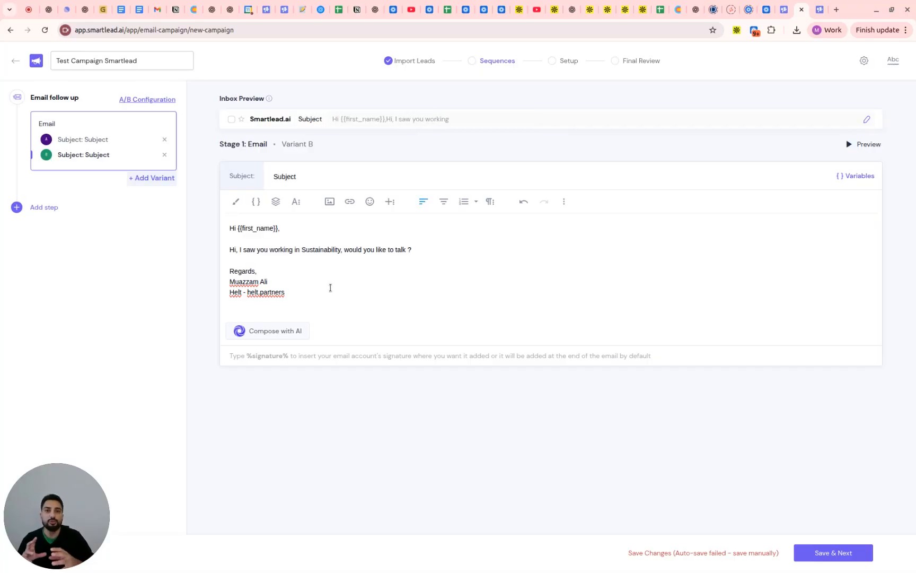
{"action": "left_click", "coordinate": [88, 140]}
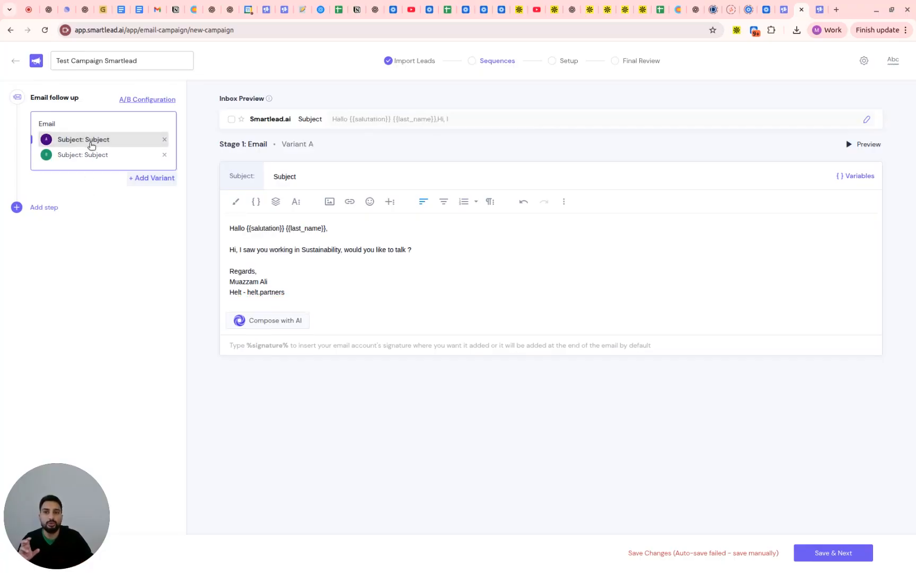
{"action": "left_click", "coordinate": [88, 156]}
{"action": "left_click", "coordinate": [88, 141]}
{"action": "left_click", "coordinate": [90, 154]}
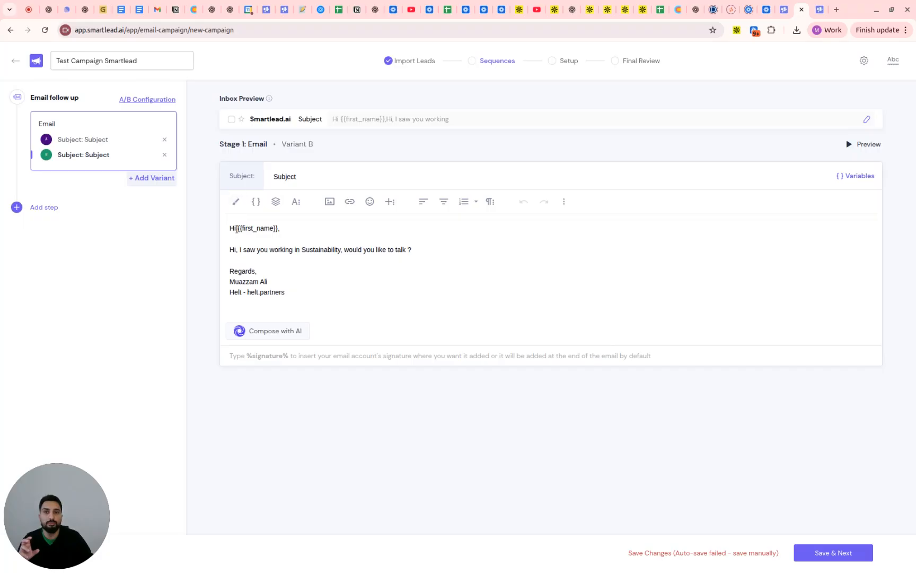
{"action": "left_click_drag", "start_coordinate": [238, 229], "coordinate": [281, 230]}
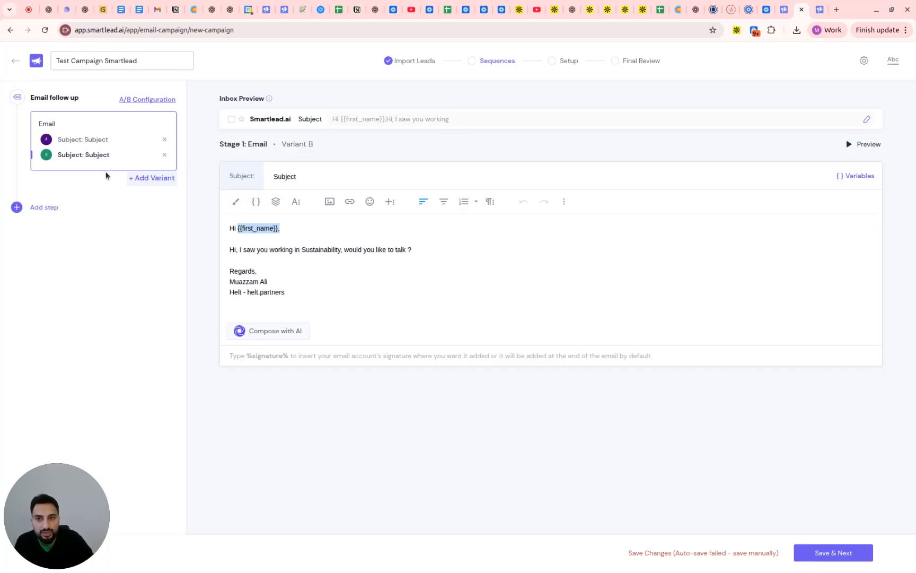
Add a second email step to the sequence and set its waiting time to 5 days
{"action": "left_click", "coordinate": [51, 207]}
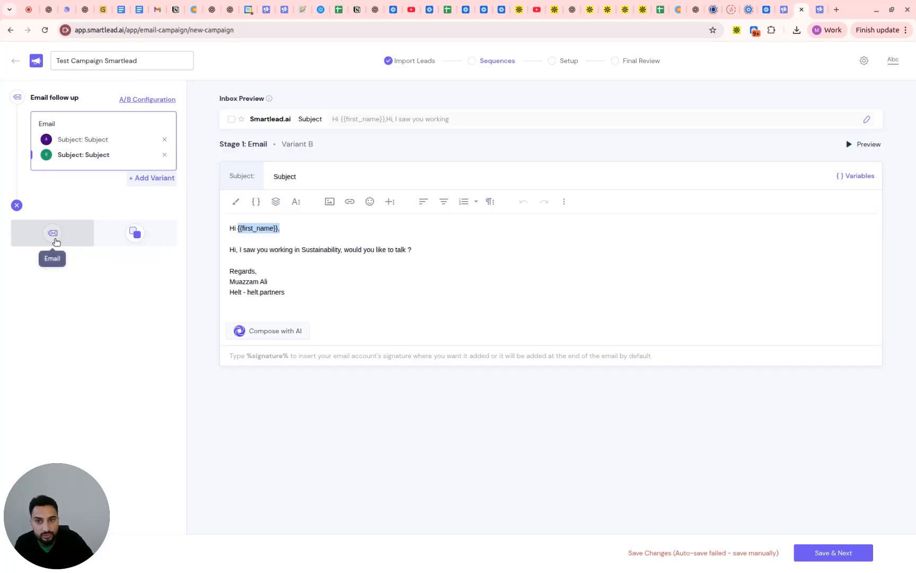
{"action": "left_click", "coordinate": [66, 242]}
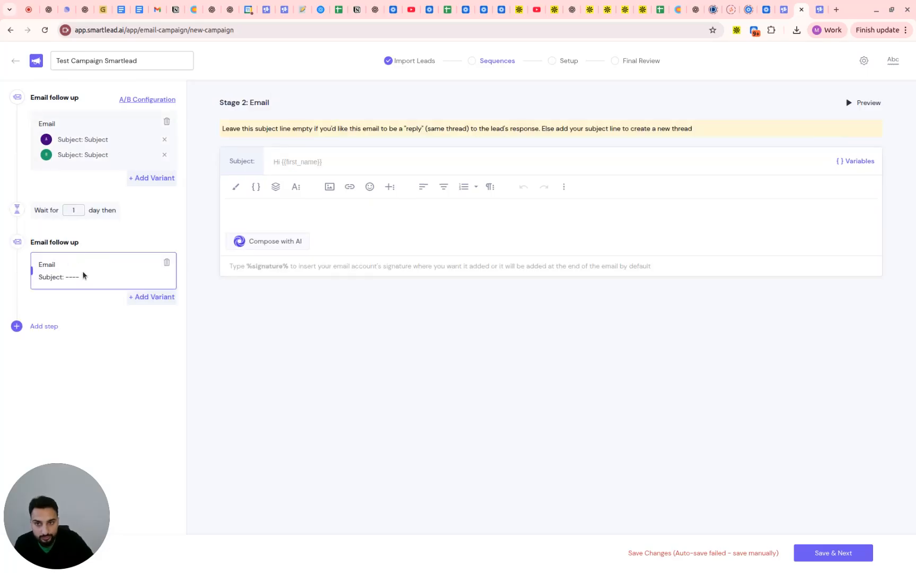
{"action": "double_click", "coordinate": [71, 210]}
{"action": "type", "text": "5"}
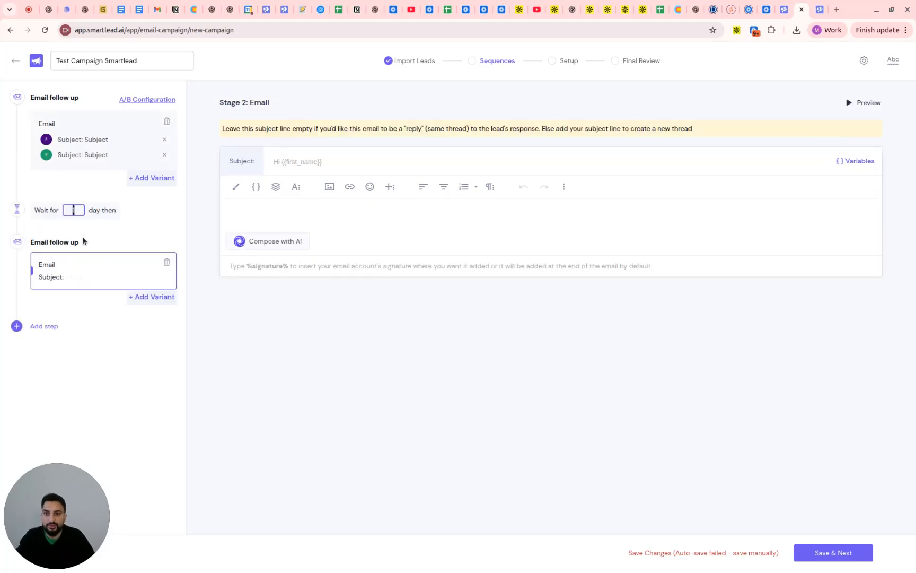
Set the second email's subject to "Follow Up" and write the body "Hi, Just wanted to follow up."
{"action": "left_click", "coordinate": [290, 220]}
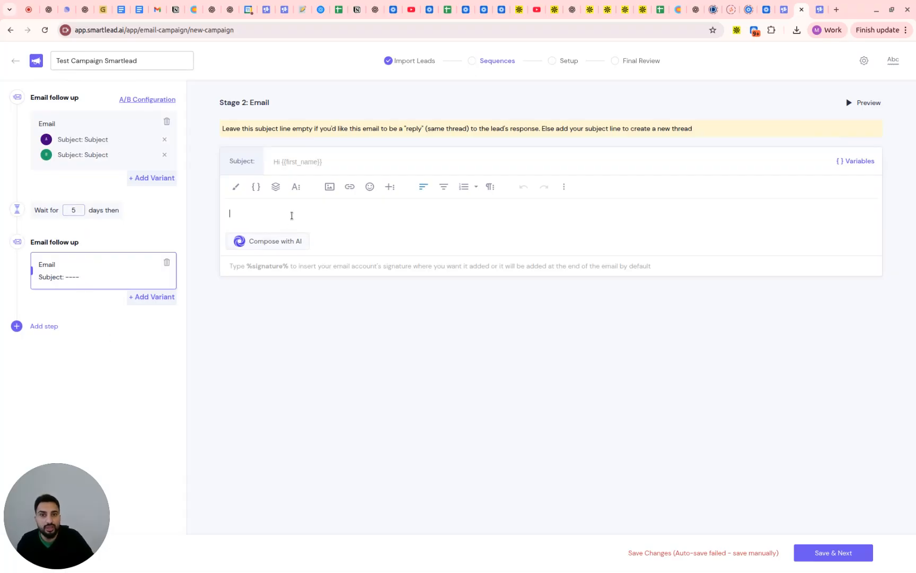
{"action": "left_click", "coordinate": [296, 163]}
{"action": "type", "text": "Follow Up"}
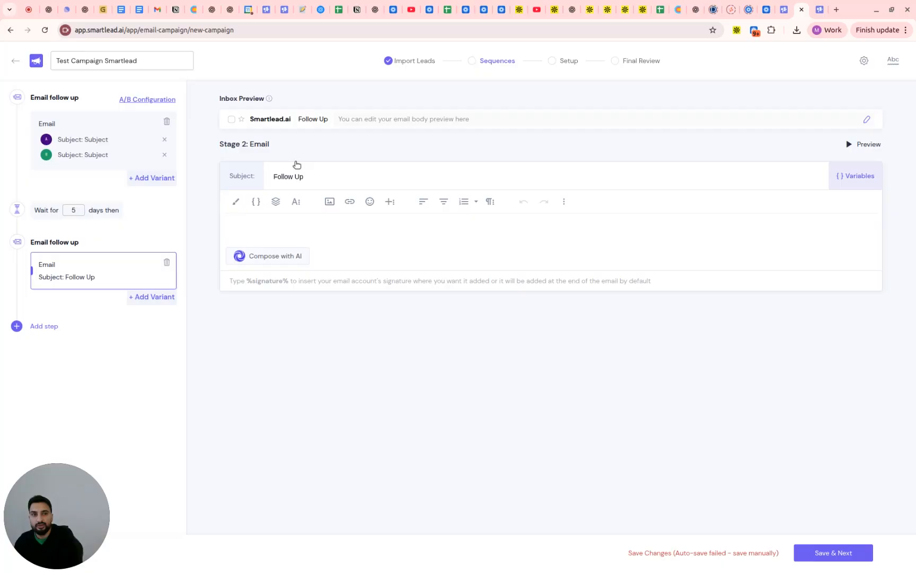
{"action": "key", "text": "Tab"}
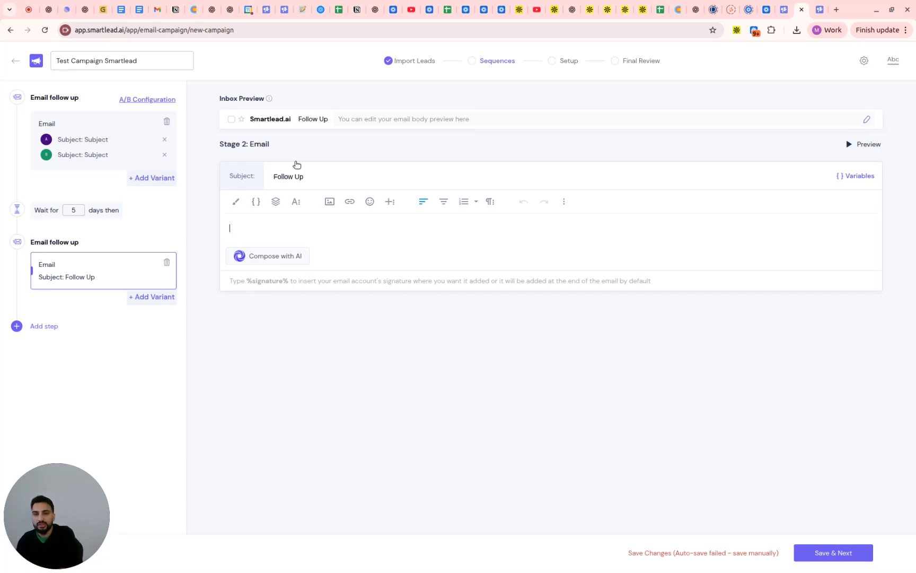
{"action": "type", "text": "Hi, Just wanted"}
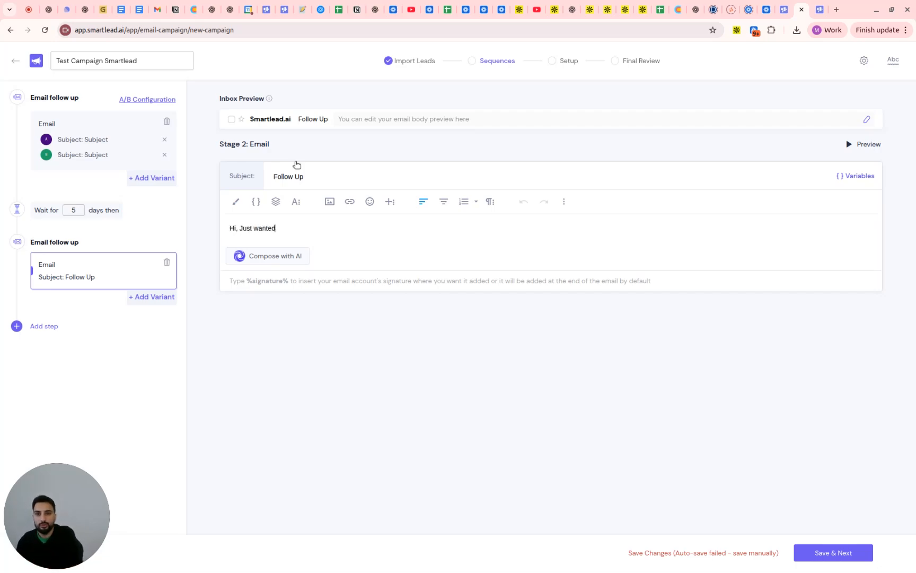
{"action": "type", "text": " to follow up."}
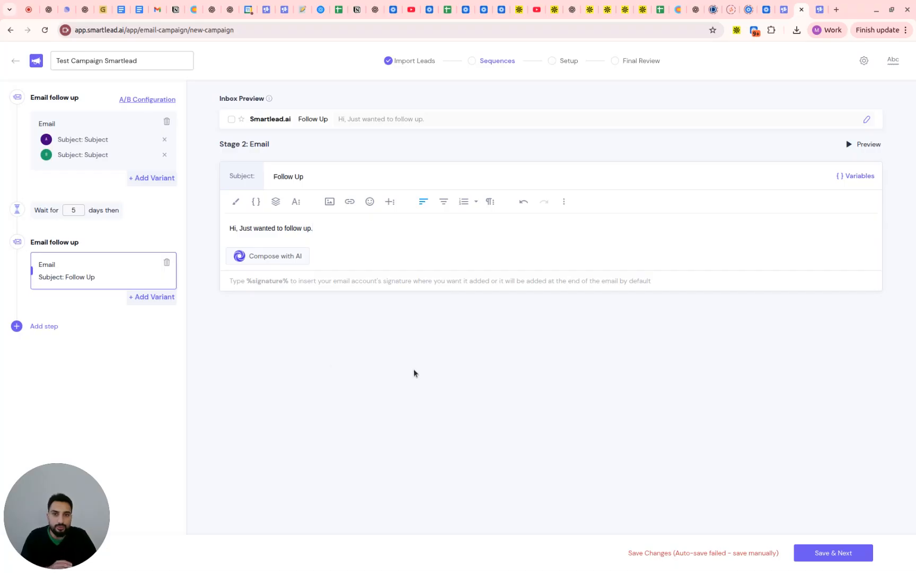
Save the email sequence manually and advance the campaign to its setup stage
{"action": "left_click", "coordinate": [756, 560]}
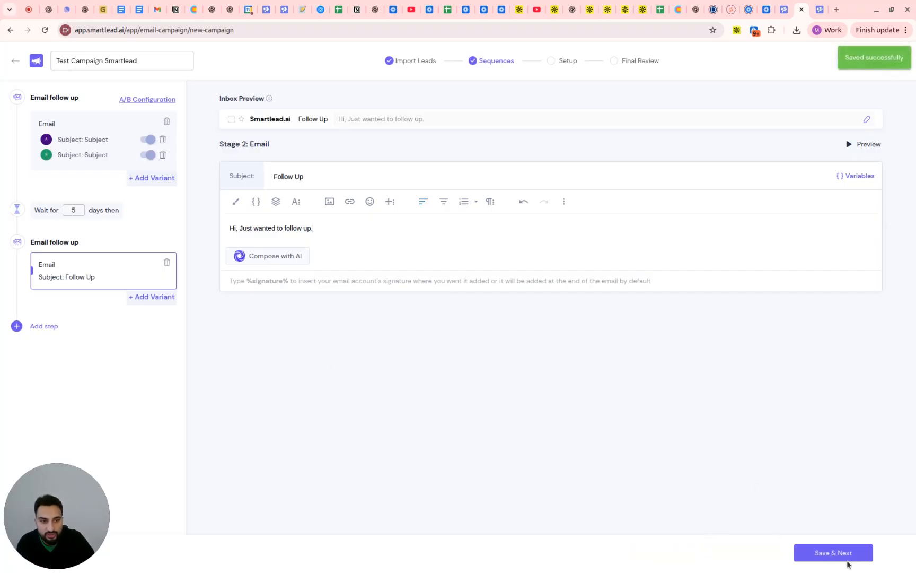
{"action": "left_click", "coordinate": [838, 554]}
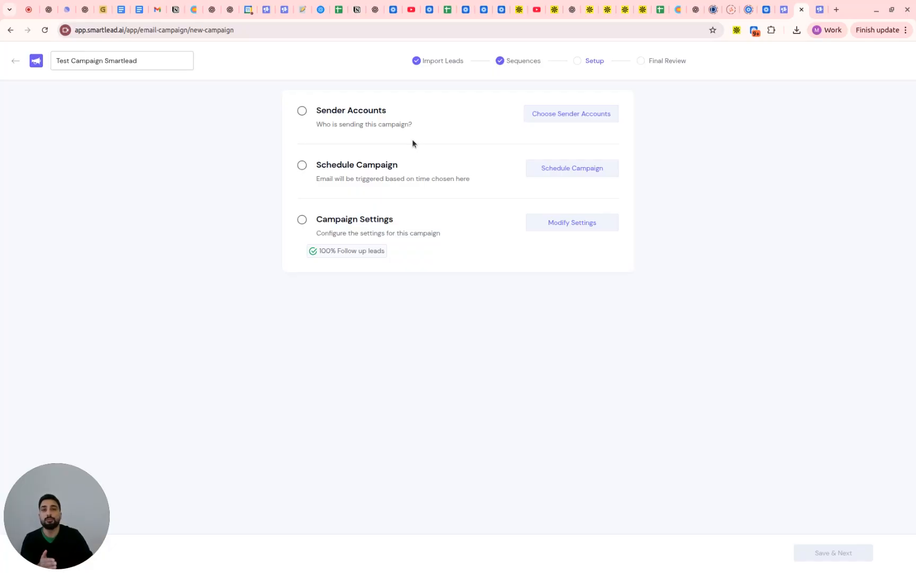
Select all available mailboxes as sender accounts for the campaign and apply the selection
{"action": "left_click", "coordinate": [547, 120]}
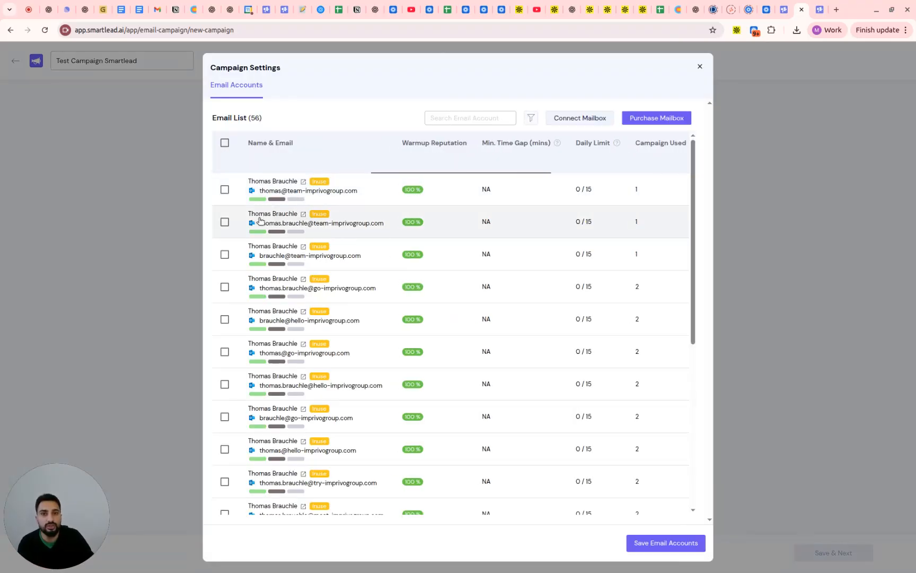
{"action": "scroll", "coordinate": [259, 218], "scroll_direction": "down", "scroll_amount": 3}
{"action": "scroll", "coordinate": [260, 220], "scroll_direction": "up", "scroll_amount": 3}
{"action": "scroll", "coordinate": [260, 220], "scroll_direction": "down", "scroll_amount": 1}
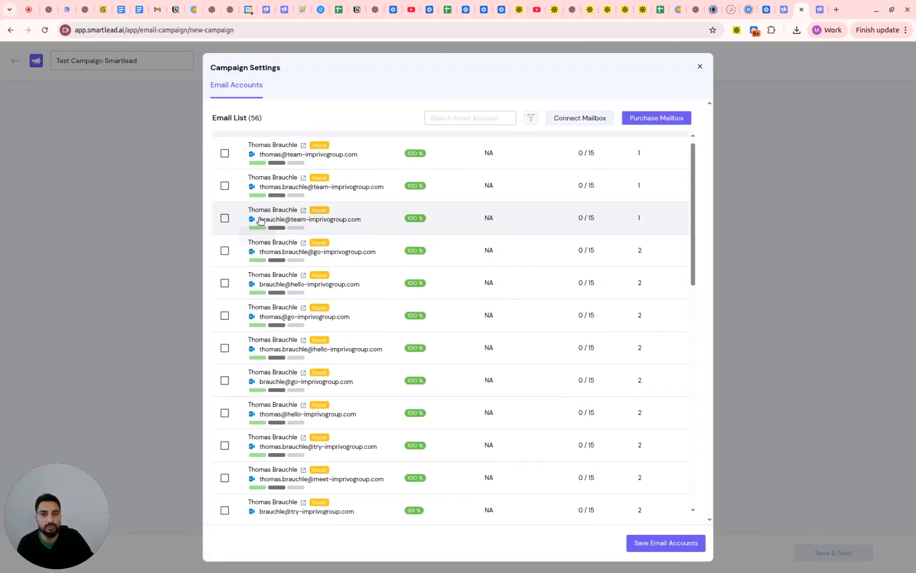
{"action": "scroll", "coordinate": [265, 183], "scroll_direction": "up", "scroll_amount": 1}
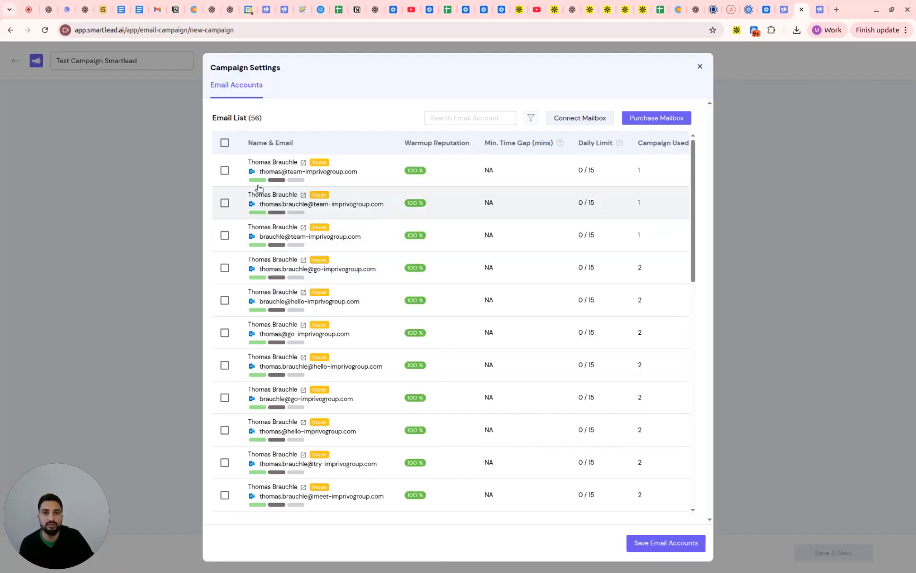
{"action": "left_click", "coordinate": [225, 144]}
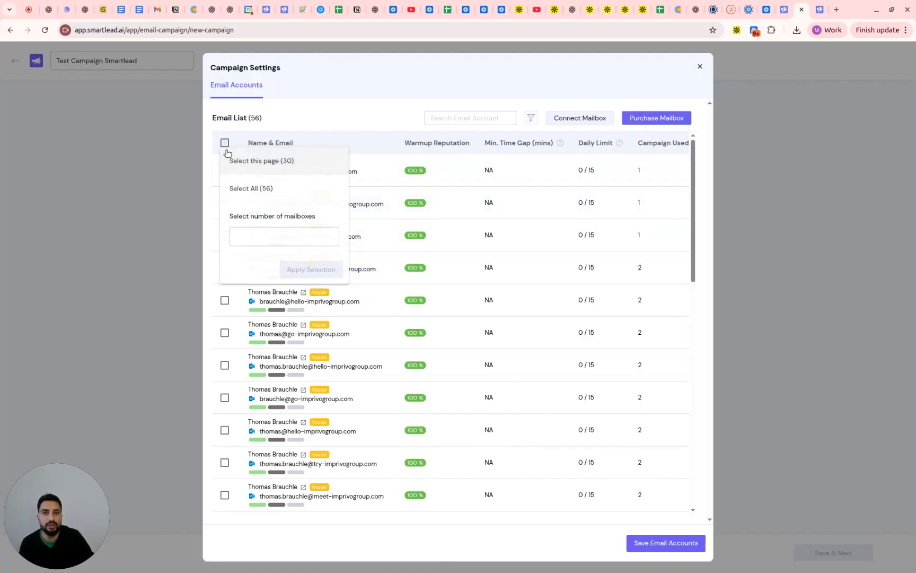
{"action": "left_click", "coordinate": [251, 189]}
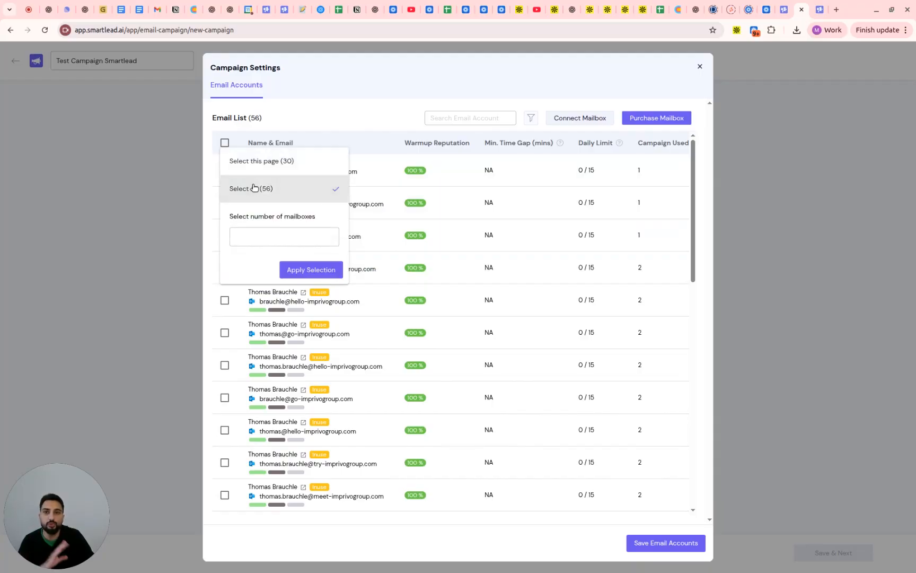
{"action": "left_click", "coordinate": [334, 270]}
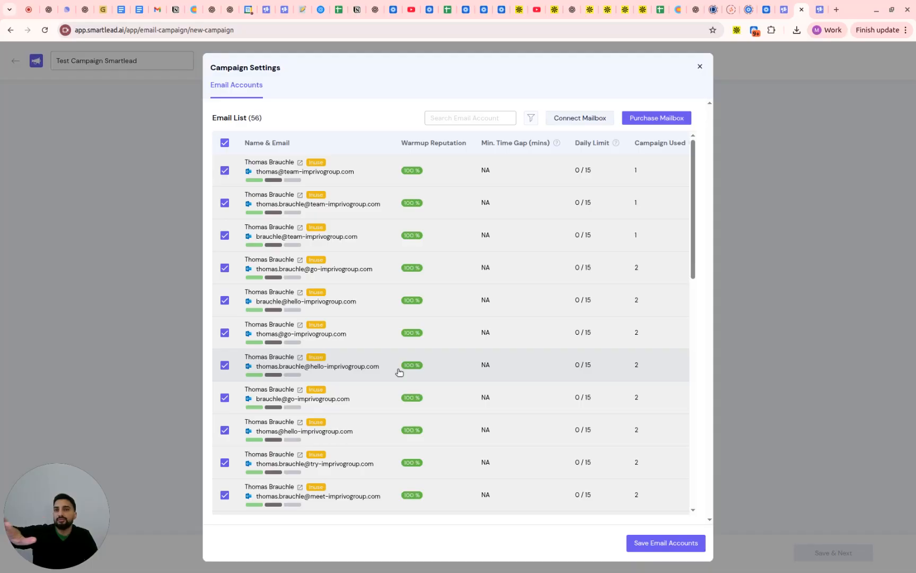
Save the selected sender accounts and set the campaign schedule's timezone to Europe/Berlin (UTC+01:00)
{"action": "left_click", "coordinate": [645, 541]}
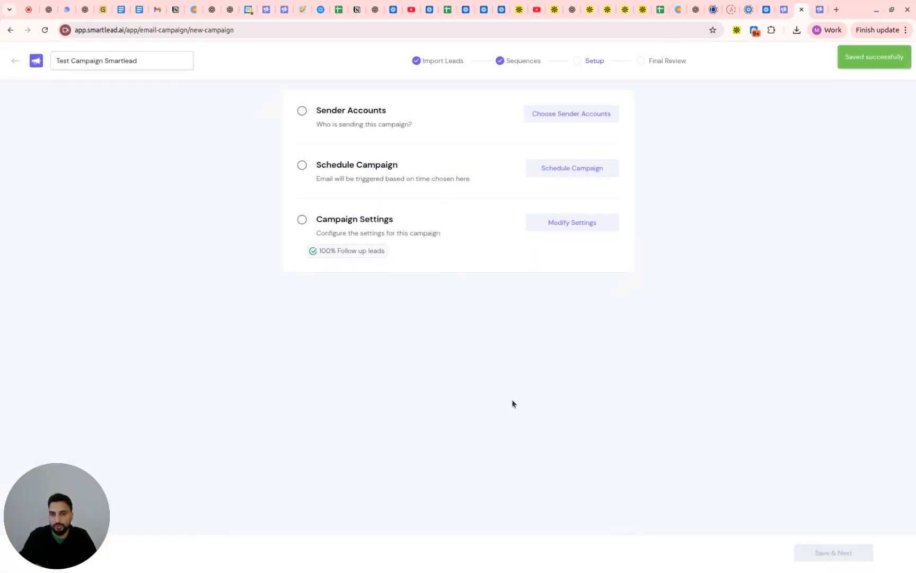
{"action": "left_click", "coordinate": [568, 174]}
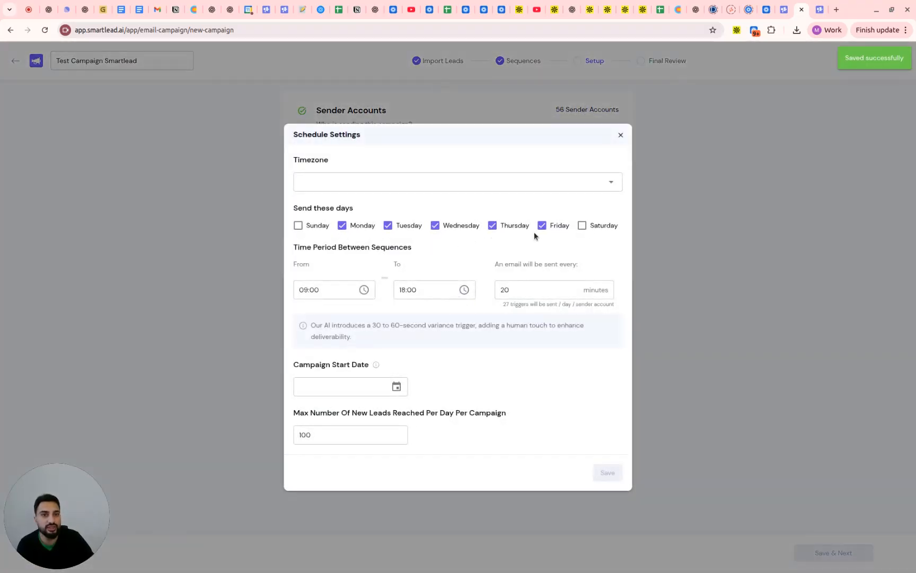
{"action": "left_click", "coordinate": [454, 181]}
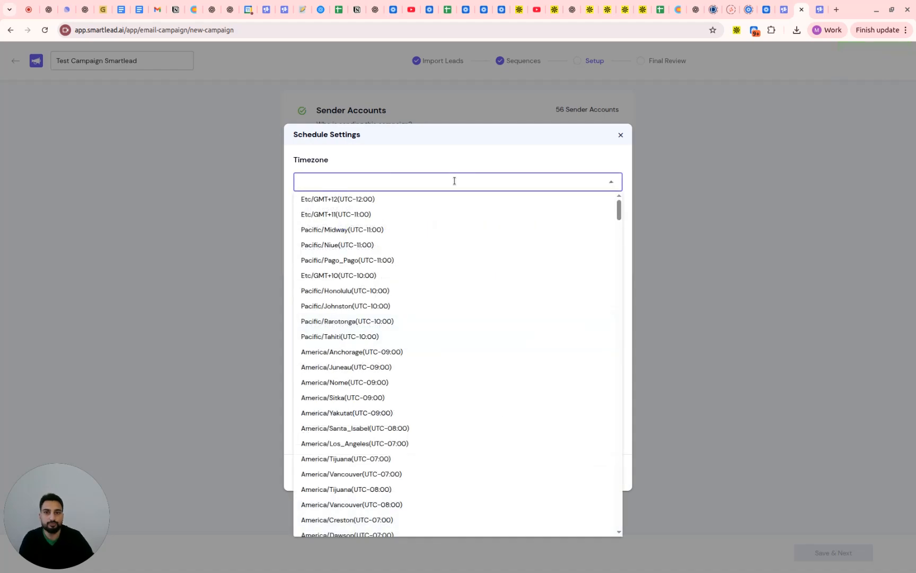
{"action": "type", "text": "ber"}
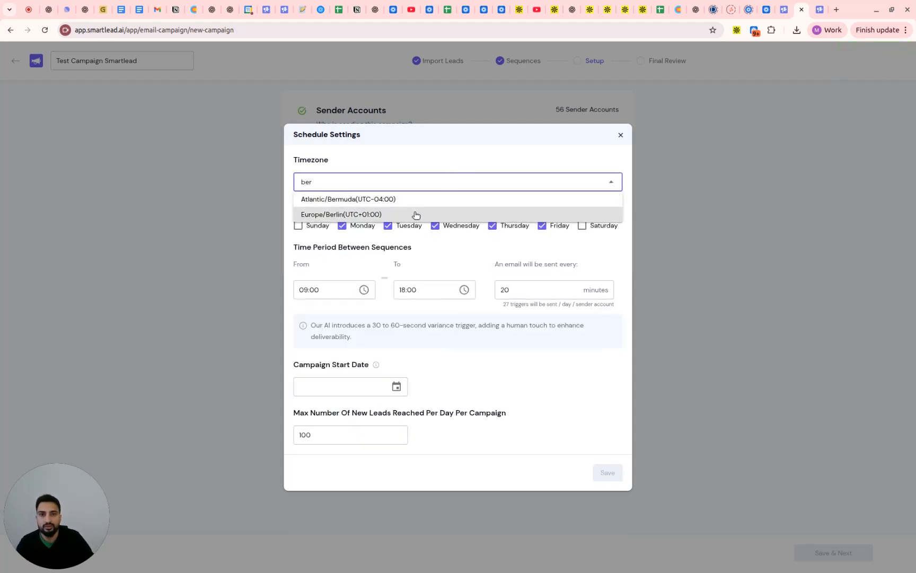
{"action": "left_click", "coordinate": [410, 213]}
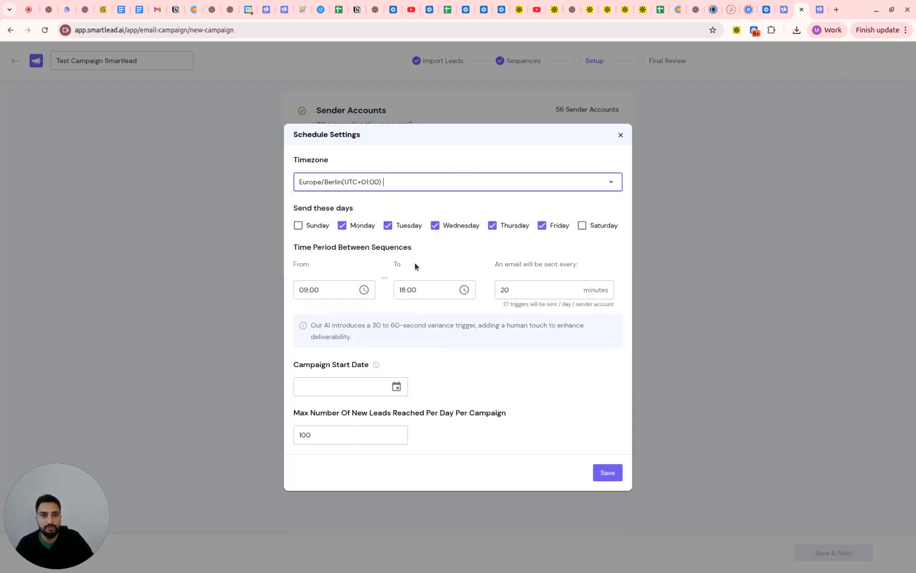
Set the campaign start date to Wednesday, March 11, 2026 and save the schedule settings
{"action": "double_click", "coordinate": [501, 290]}
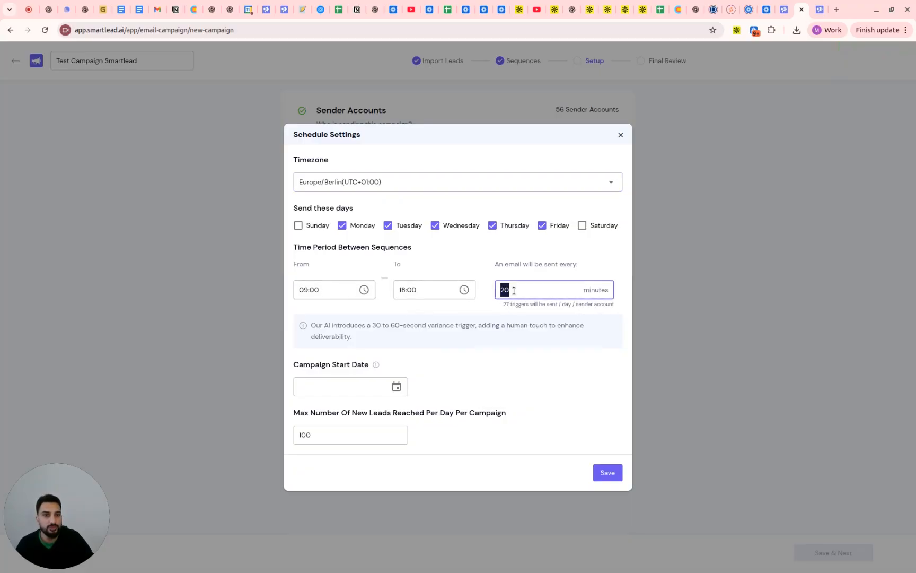
{"action": "left_click", "coordinate": [524, 341]}
{"action": "left_click", "coordinate": [379, 386]}
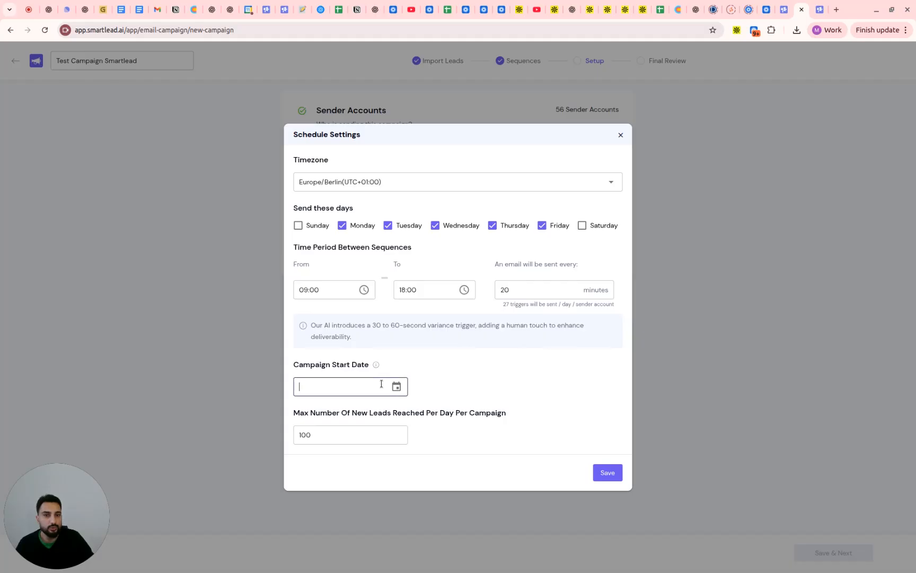
{"action": "left_click", "coordinate": [397, 400]}
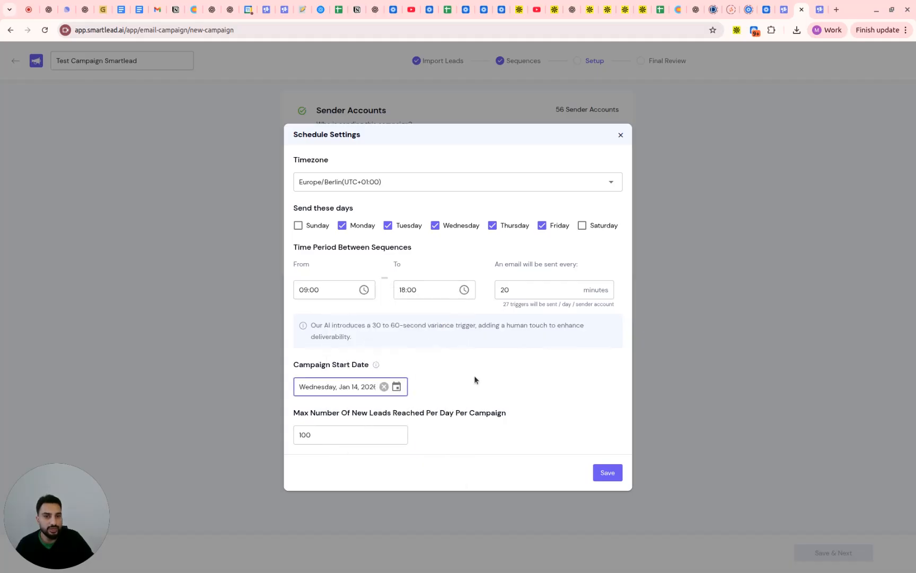
{"action": "left_click", "coordinate": [347, 383]}
{"action": "left_click", "coordinate": [409, 341]}
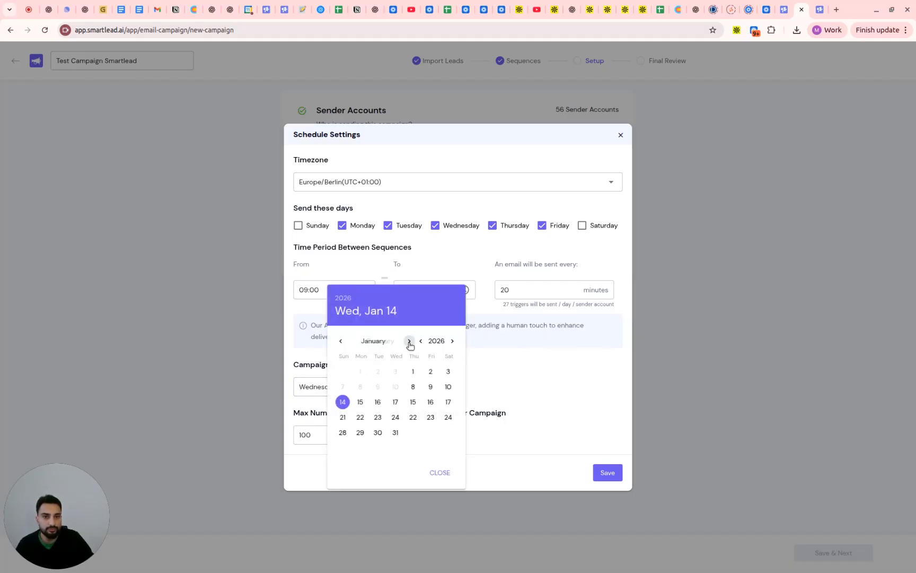
{"action": "left_click", "coordinate": [409, 341]}
{"action": "left_click", "coordinate": [397, 386]}
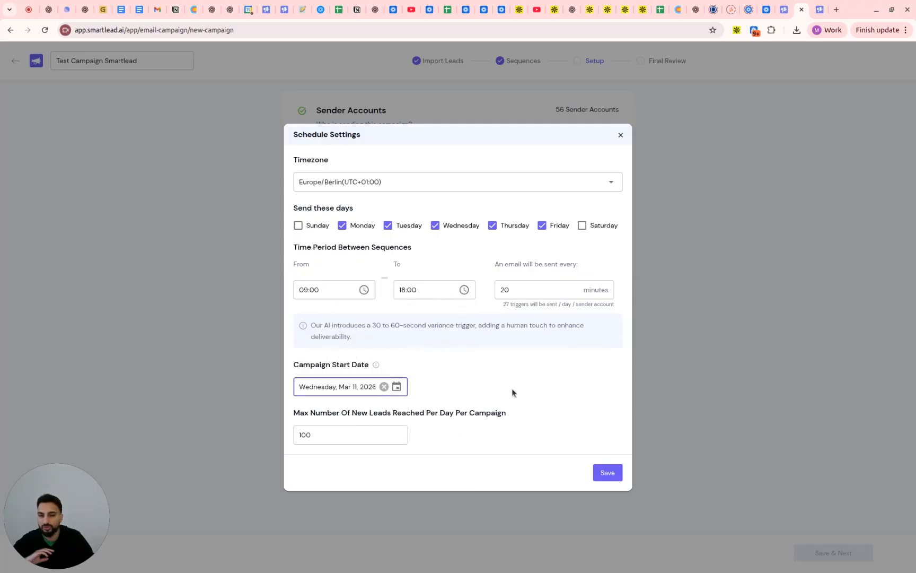
{"action": "left_click", "coordinate": [606, 473]}
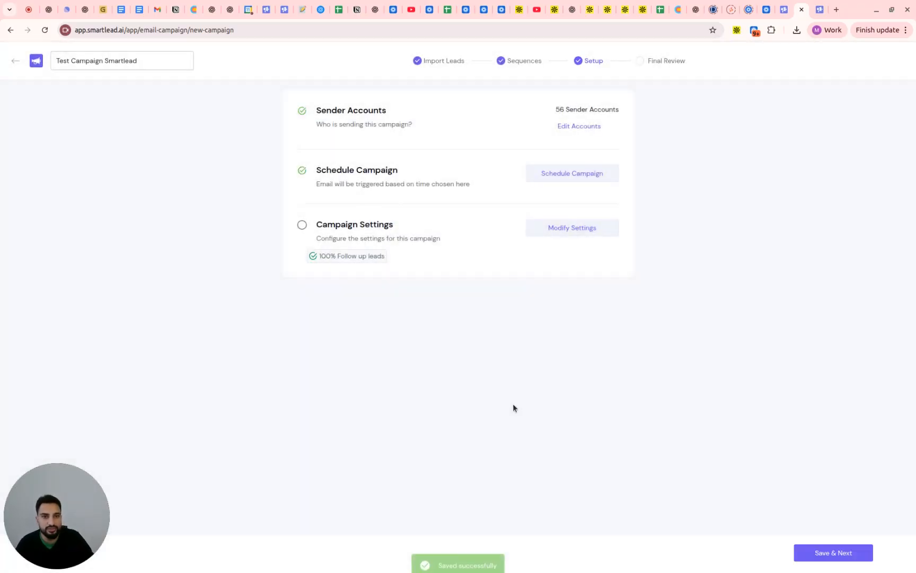
Examine the general campaign settings, including tracking, sending priority, auto-pause, email provider matching, AI lead categorisation and bounce protection
{"action": "left_click", "coordinate": [567, 229]}
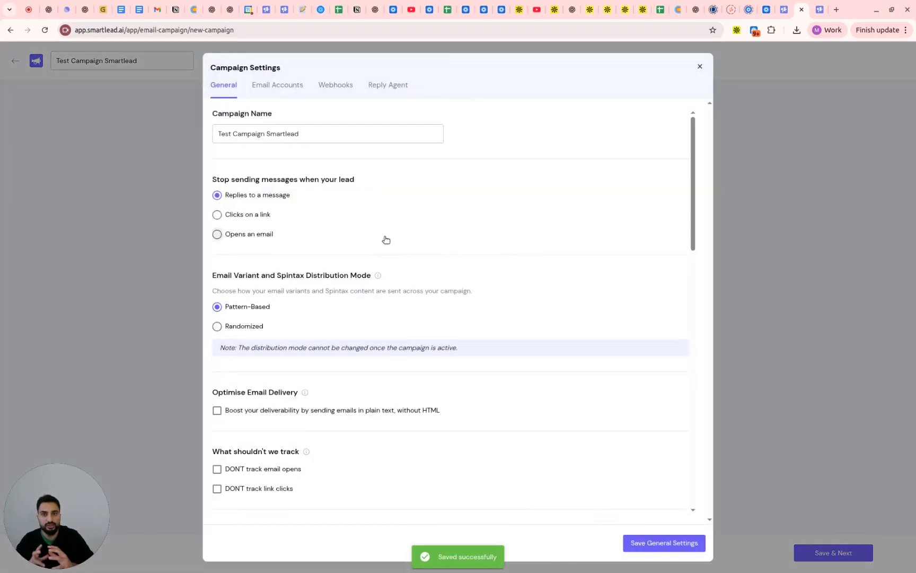
{"action": "scroll", "coordinate": [386, 240], "scroll_direction": "down", "scroll_amount": 3}
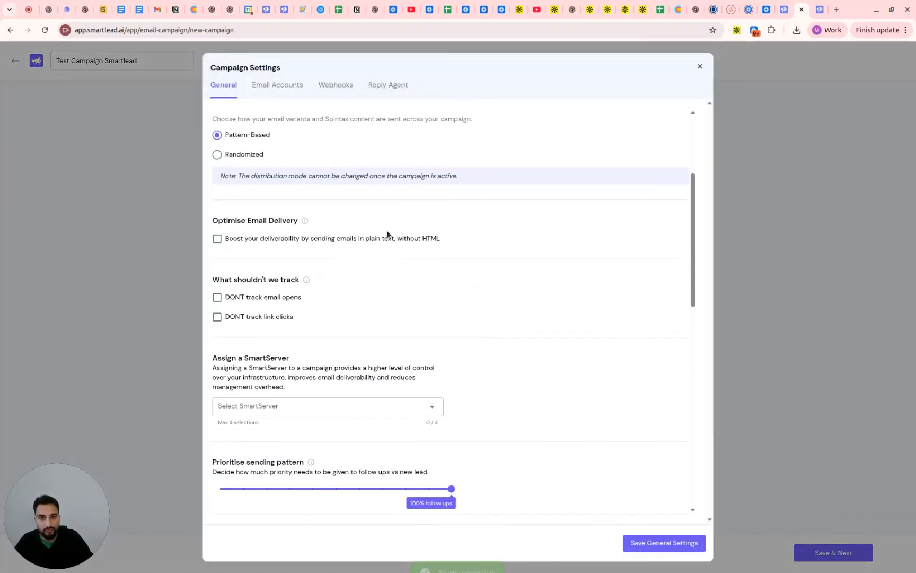
{"action": "scroll", "coordinate": [401, 238], "scroll_direction": "down", "scroll_amount": 4}
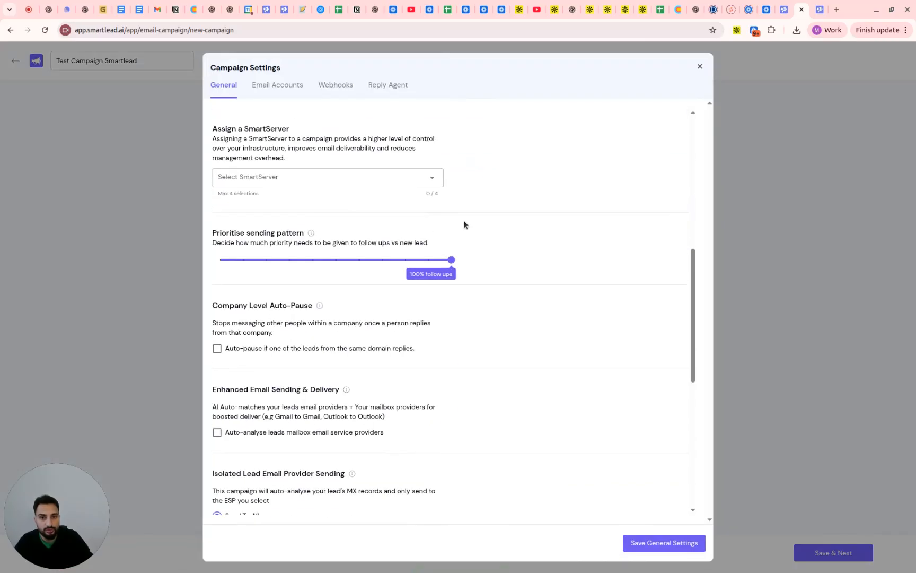
{"action": "scroll", "coordinate": [466, 223], "scroll_direction": "down", "scroll_amount": 2}
{"action": "scroll", "coordinate": [462, 246], "scroll_direction": "down", "scroll_amount": 3}
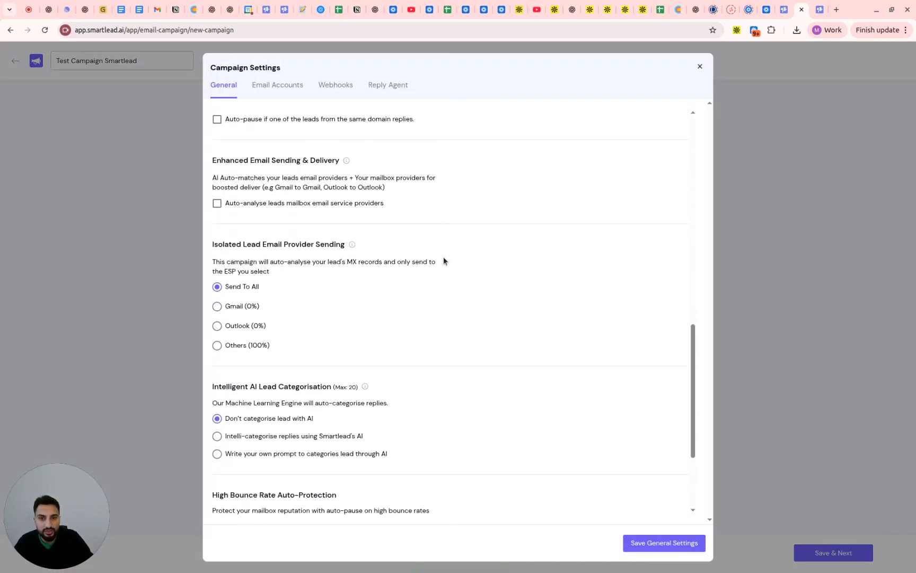
{"action": "scroll", "coordinate": [434, 270], "scroll_direction": "down", "scroll_amount": 2}
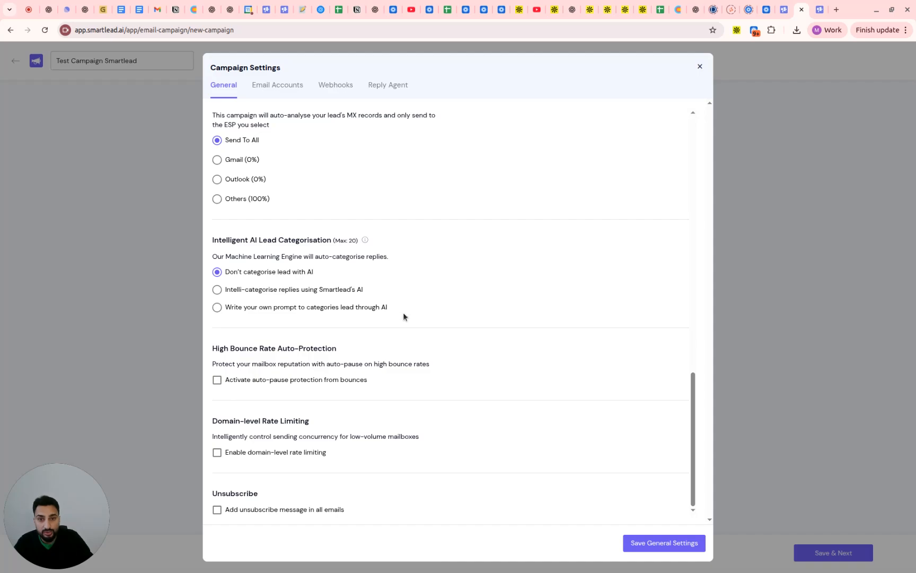
{"action": "scroll", "coordinate": [403, 315], "scroll_direction": "up", "scroll_amount": 2}
{"action": "scroll", "coordinate": [403, 317], "scroll_direction": "up", "scroll_amount": 2}
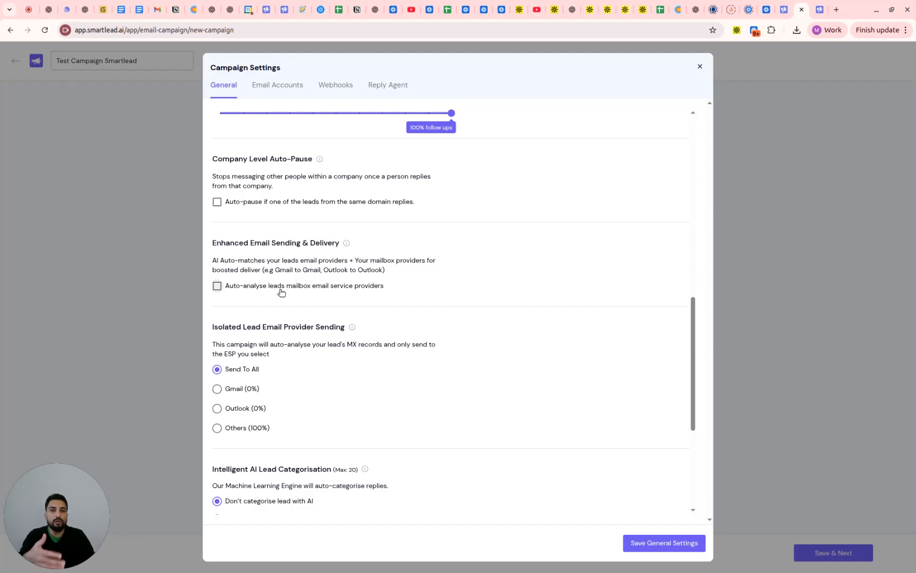
{"action": "scroll", "coordinate": [318, 313], "scroll_direction": "up", "scroll_amount": 2}
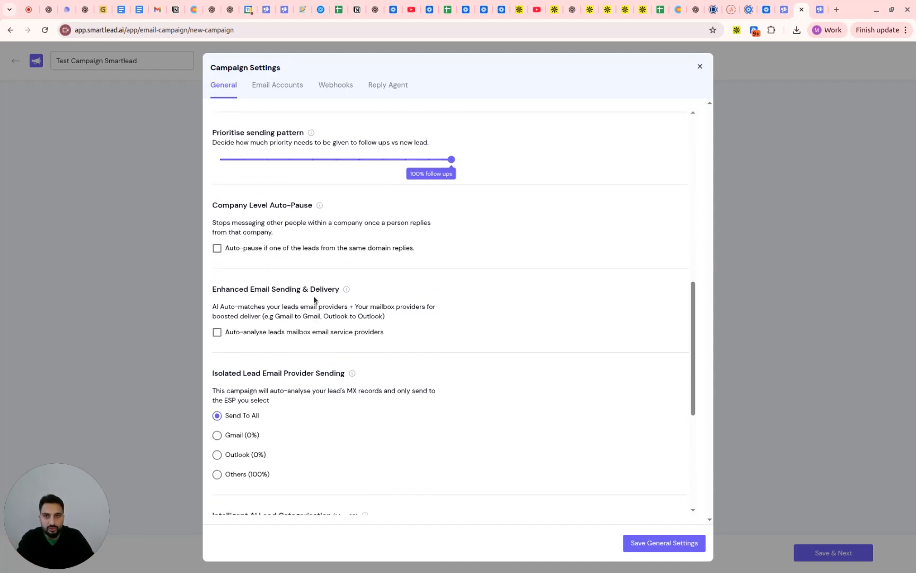
{"action": "scroll", "coordinate": [321, 312], "scroll_direction": "down", "scroll_amount": 3}
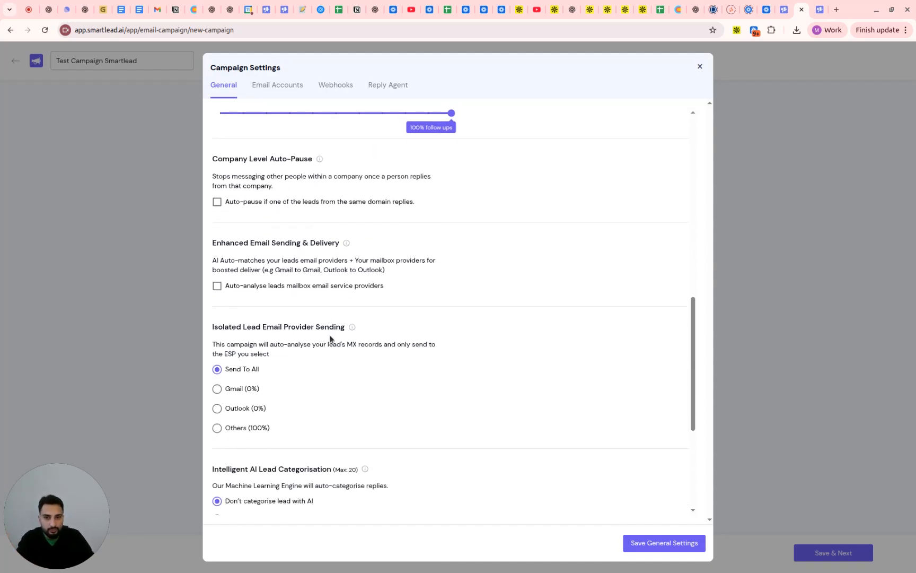
{"action": "scroll", "coordinate": [330, 350], "scroll_direction": "down", "scroll_amount": 3}
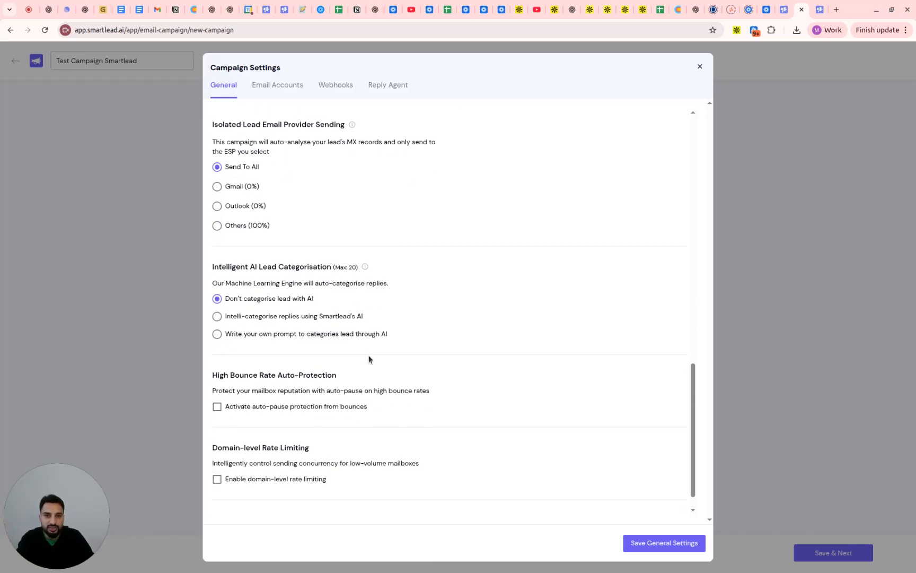
{"action": "scroll", "coordinate": [375, 360], "scroll_direction": "up", "scroll_amount": 1}
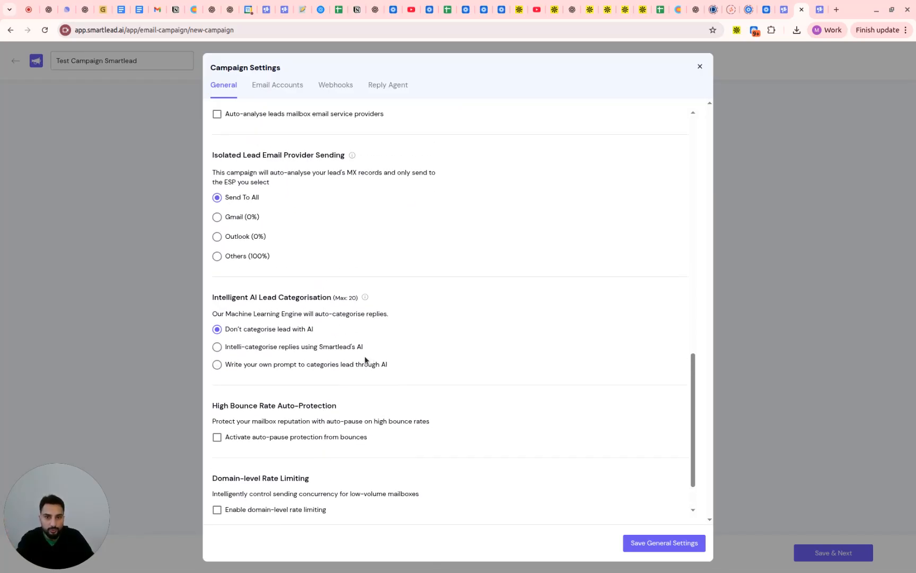
Have Smartlead's AI categorise replies as Out Of Office, Wrong Person, Interested, Meeting Request and Information Request
{"action": "left_click", "coordinate": [333, 350]}
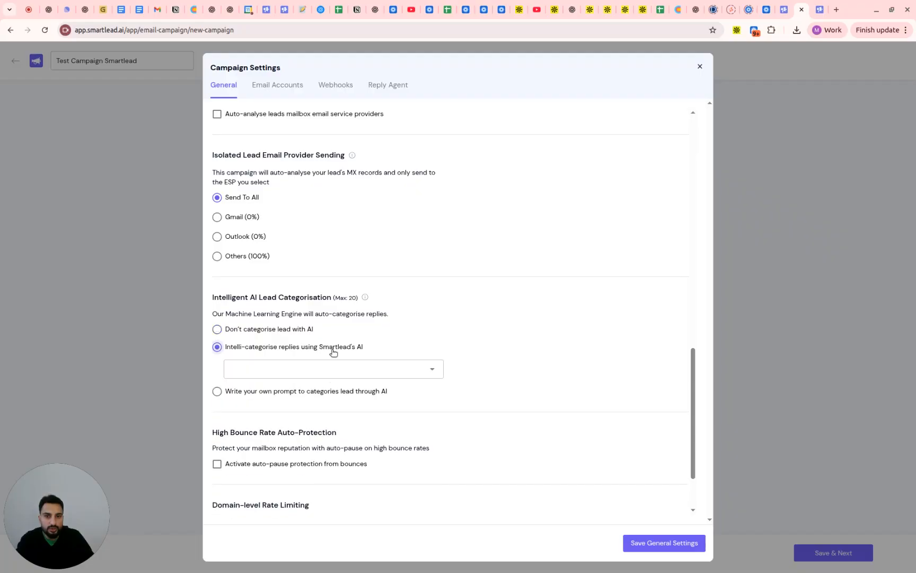
{"action": "left_click", "coordinate": [423, 366]}
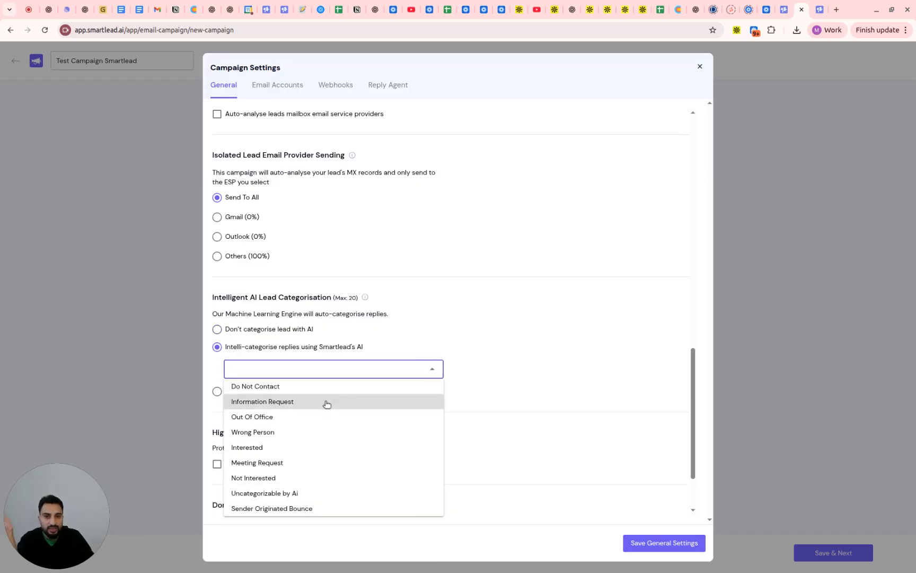
{"action": "left_click", "coordinate": [321, 417]}
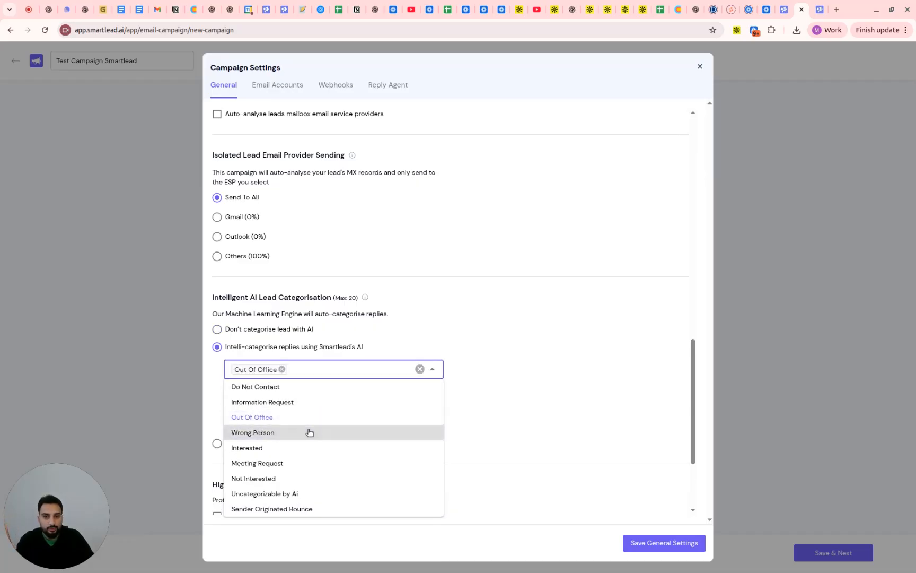
{"action": "left_click", "coordinate": [306, 432]}
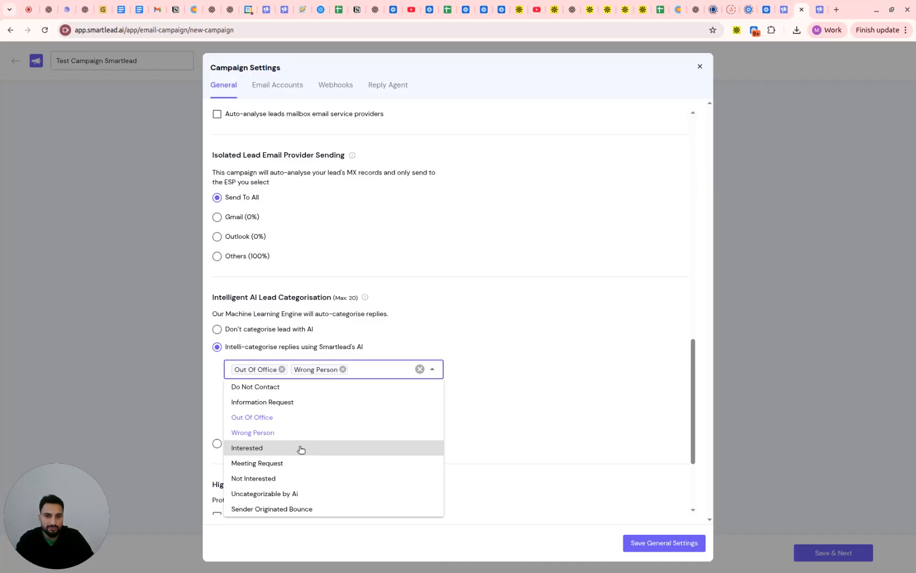
{"action": "left_click", "coordinate": [301, 449]}
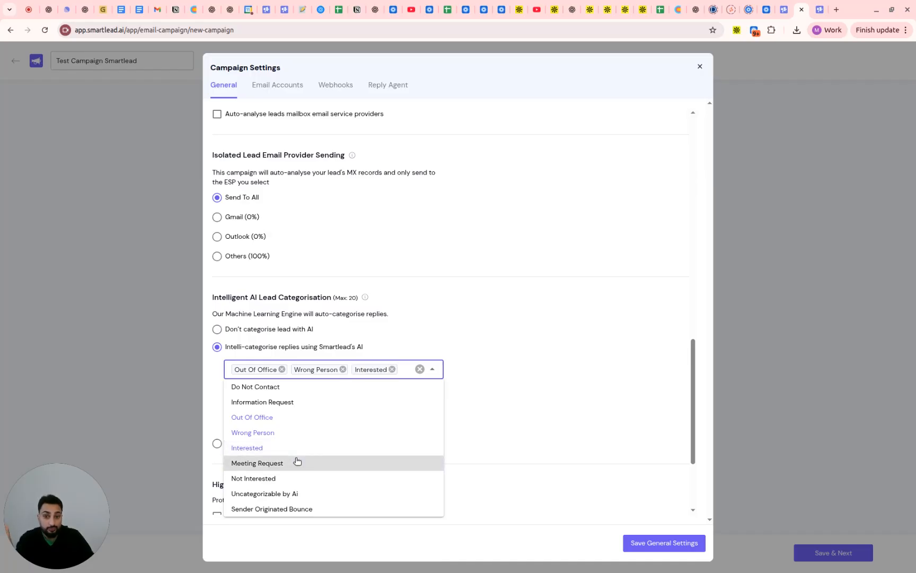
{"action": "left_click", "coordinate": [297, 461]}
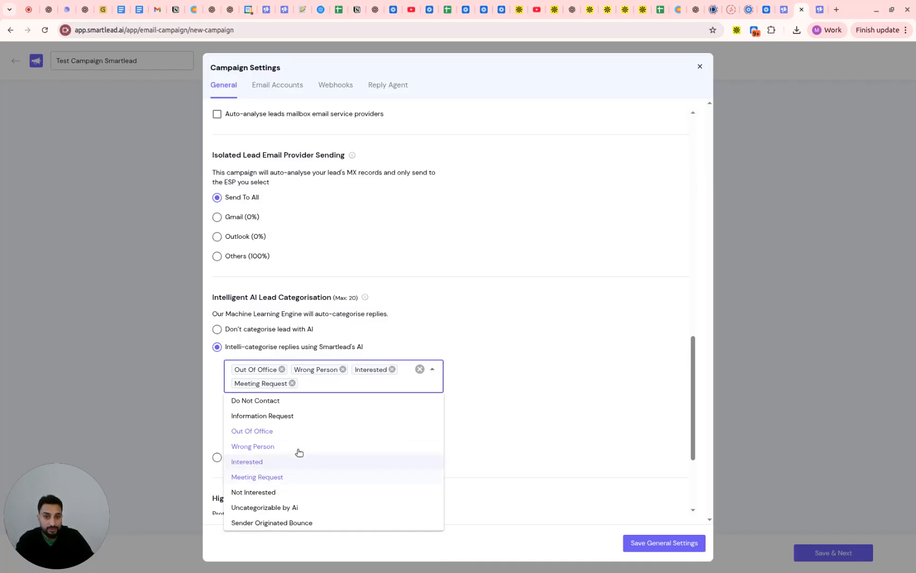
{"action": "left_click", "coordinate": [297, 419]}
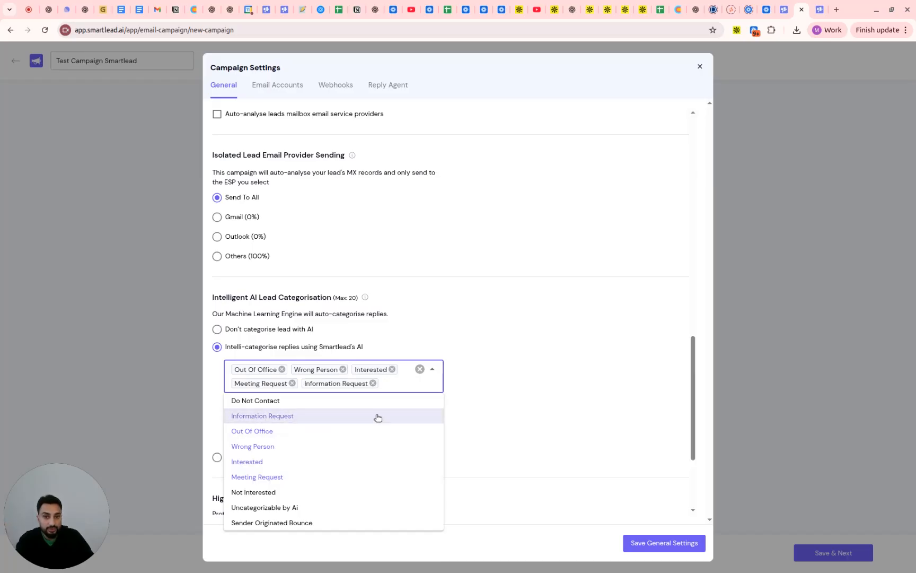
{"action": "left_click", "coordinate": [501, 385]}
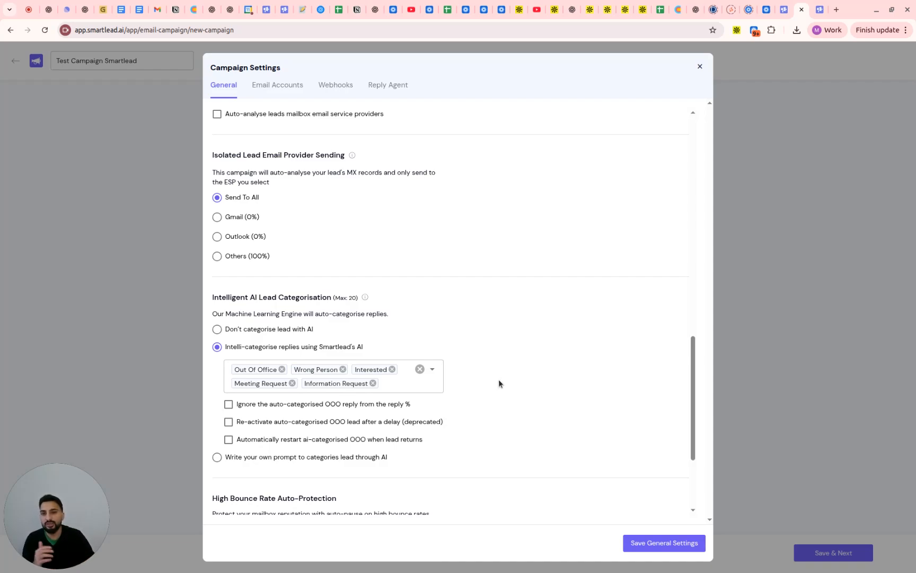
Save the general campaign settings and advance the campaign to its final review stage
{"action": "left_click", "coordinate": [642, 538]}
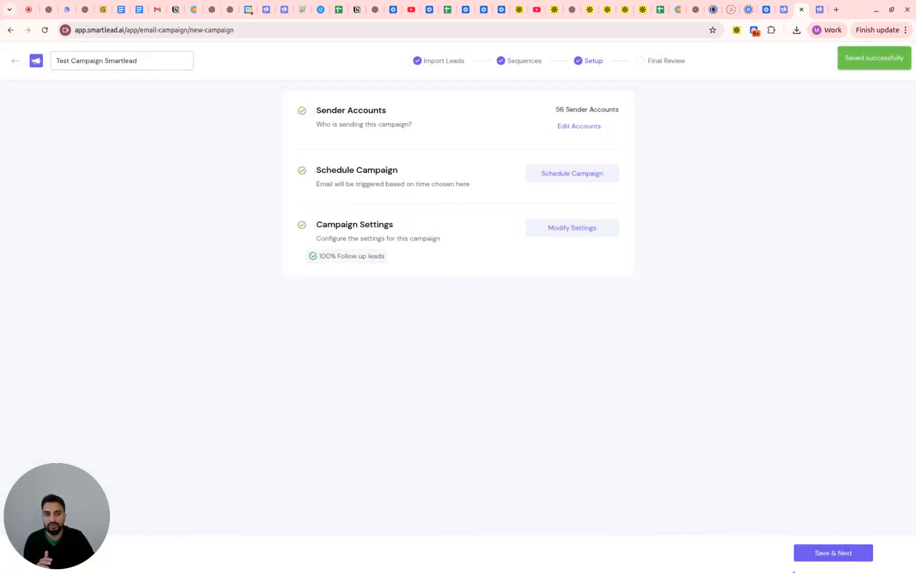
{"action": "left_click", "coordinate": [816, 553]}
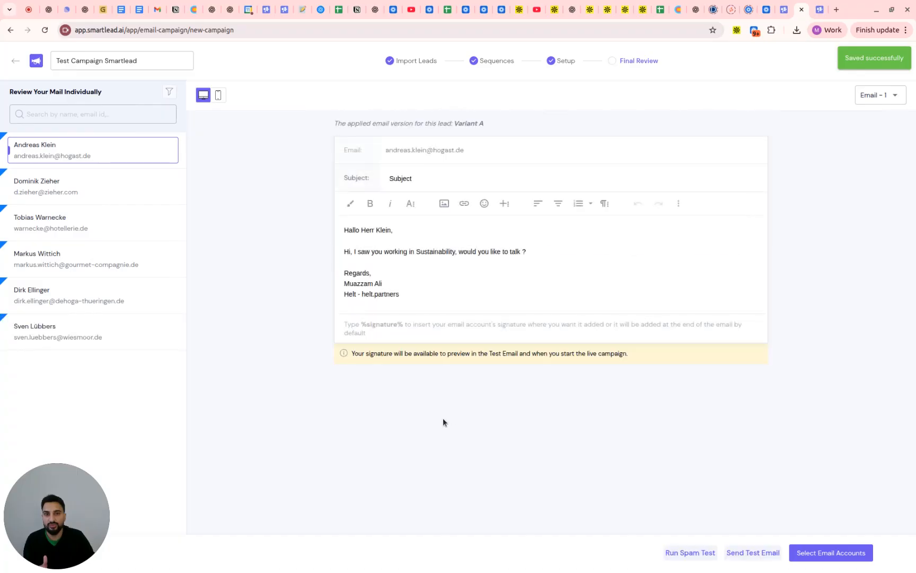
Review the personalized first email lead by lead, comparing the greetings and the variant applied to each lead
{"action": "left_click", "coordinate": [105, 183]}
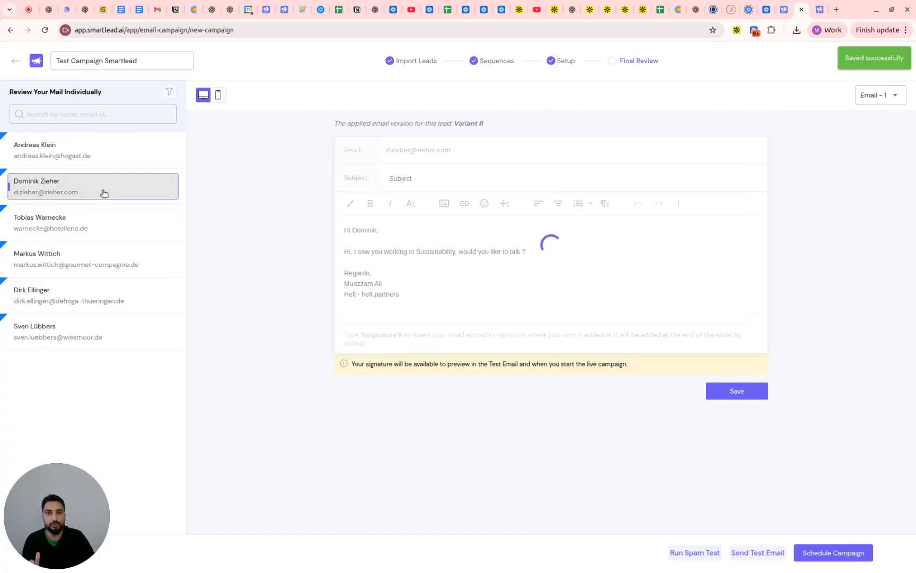
{"action": "left_click", "coordinate": [105, 218]}
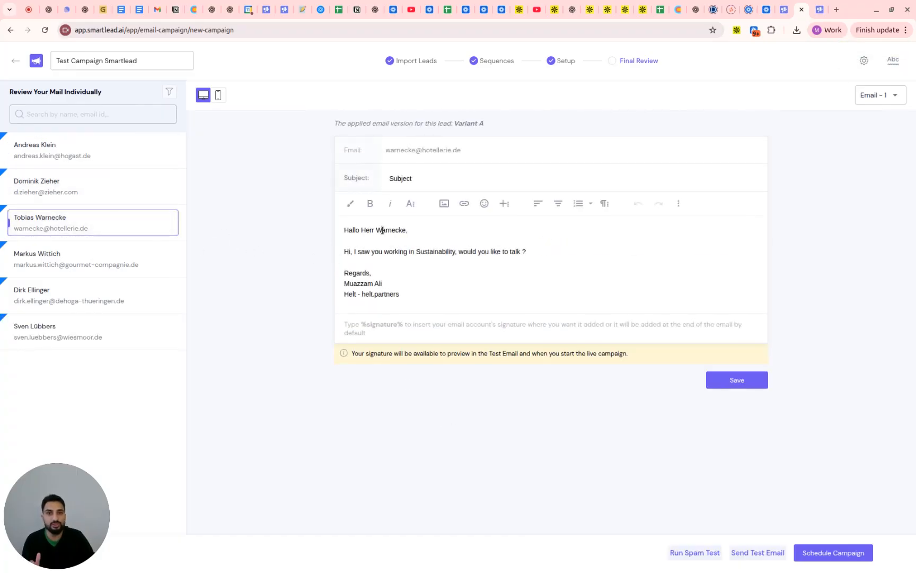
{"action": "left_click_drag", "start_coordinate": [355, 230], "coordinate": [408, 226]}
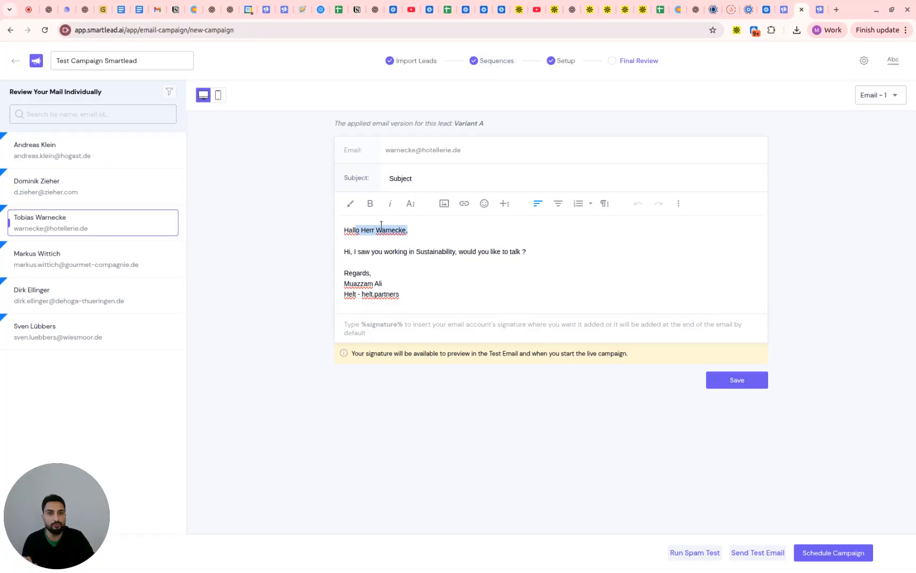
{"action": "left_click_drag", "start_coordinate": [361, 230], "coordinate": [407, 230]}
{"action": "left_click", "coordinate": [111, 265]}
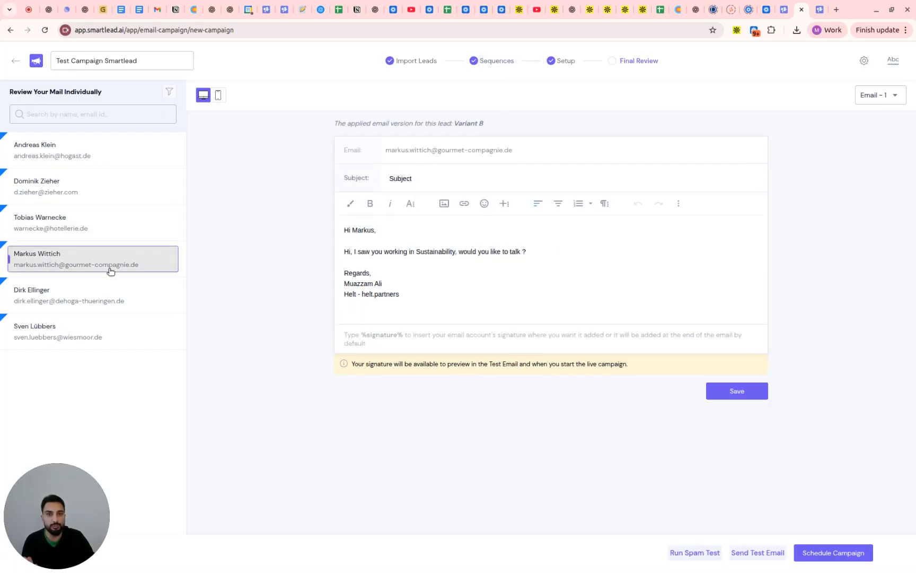
{"action": "left_click", "coordinate": [111, 304]}
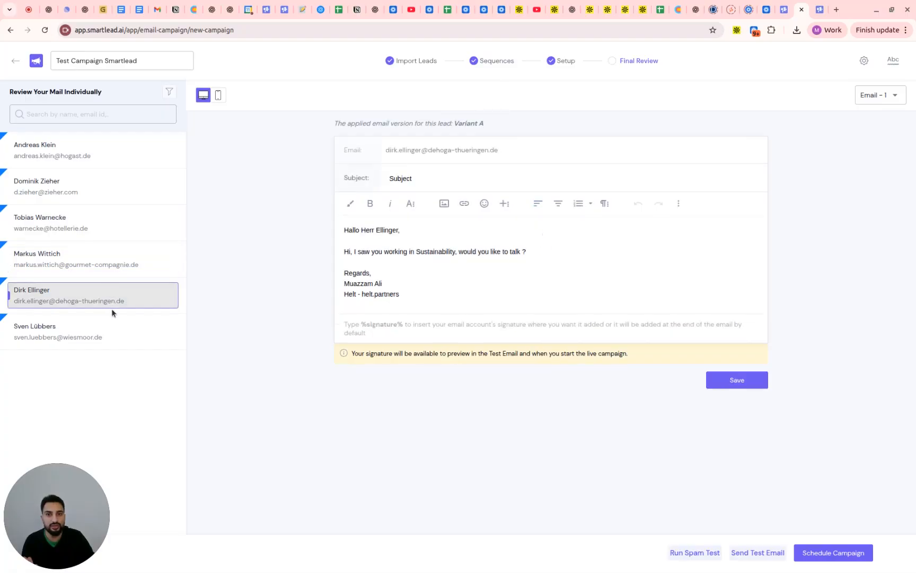
{"action": "triple_click", "coordinate": [112, 324]}
{"action": "left_click", "coordinate": [111, 305]}
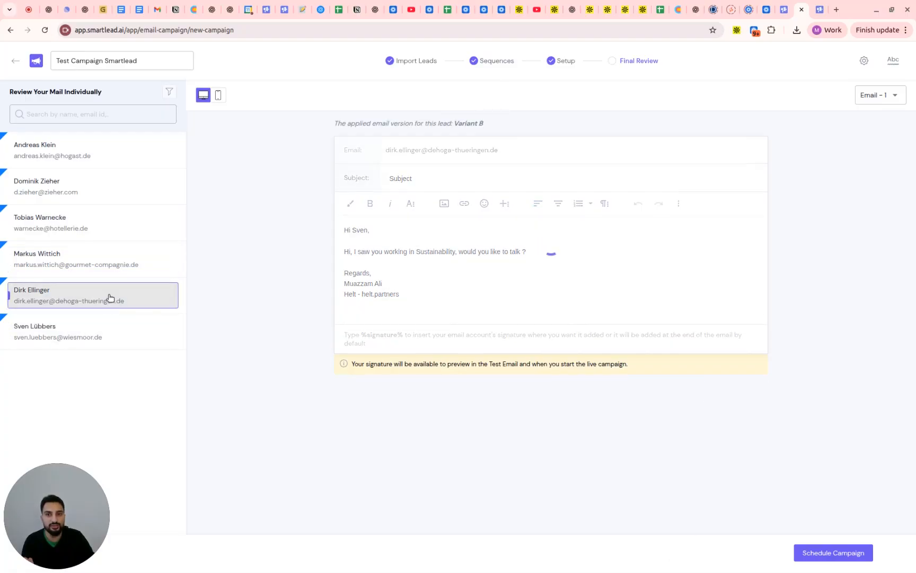
{"action": "left_click", "coordinate": [114, 248]}
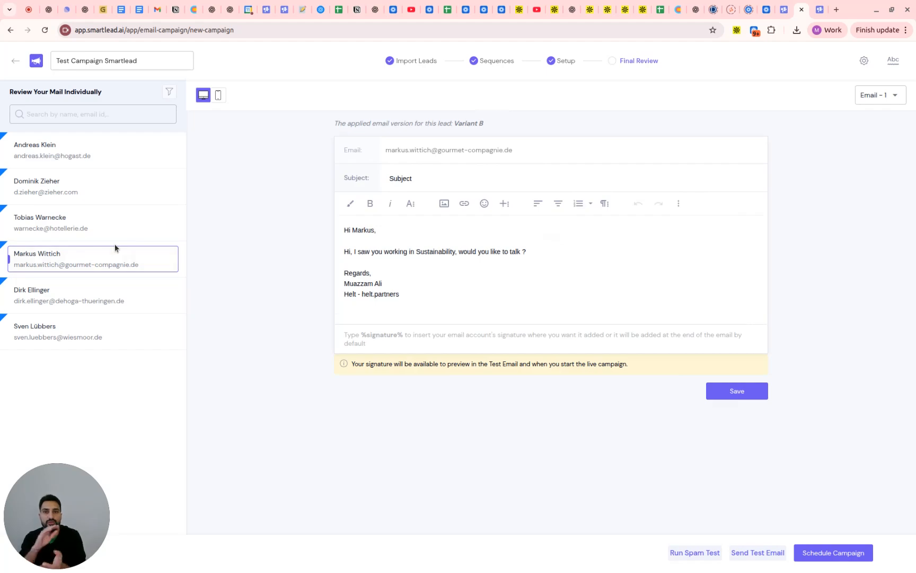